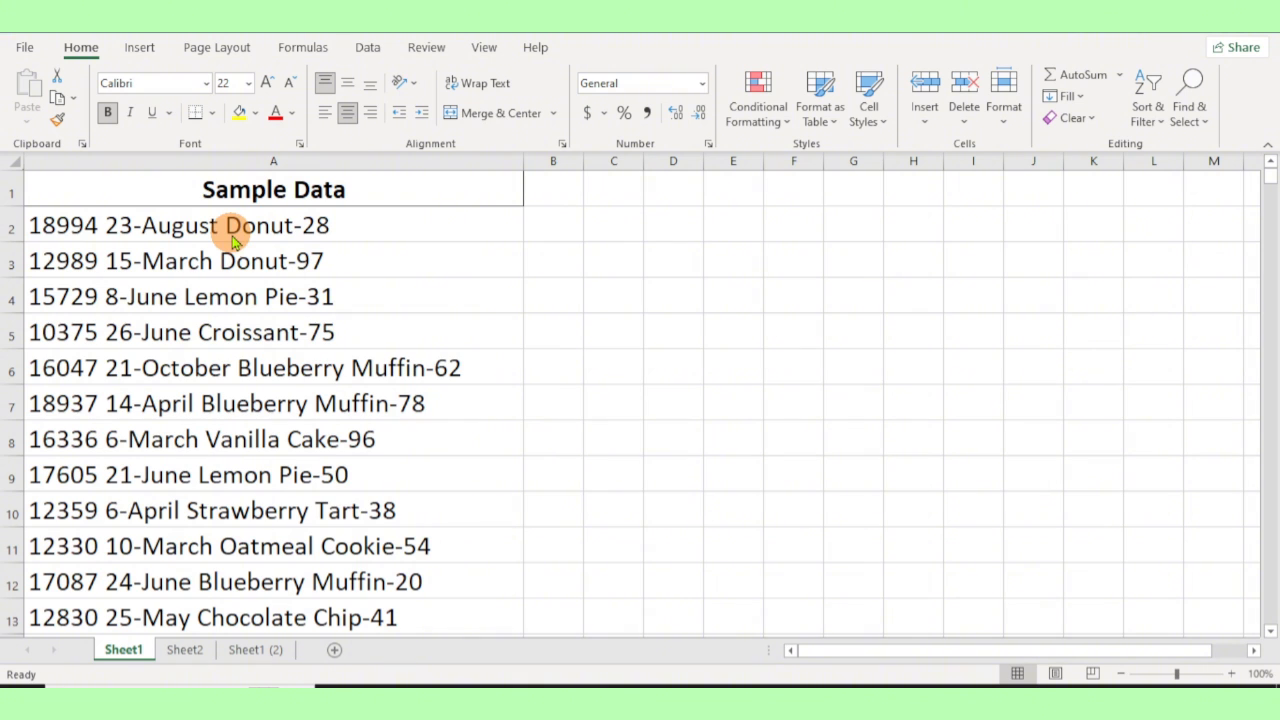
Step: Examine the combined records on Sheet1 through the last row and compare them with the target table layout on Sheet2
{"action": "left_click", "coordinate": [184, 646]}
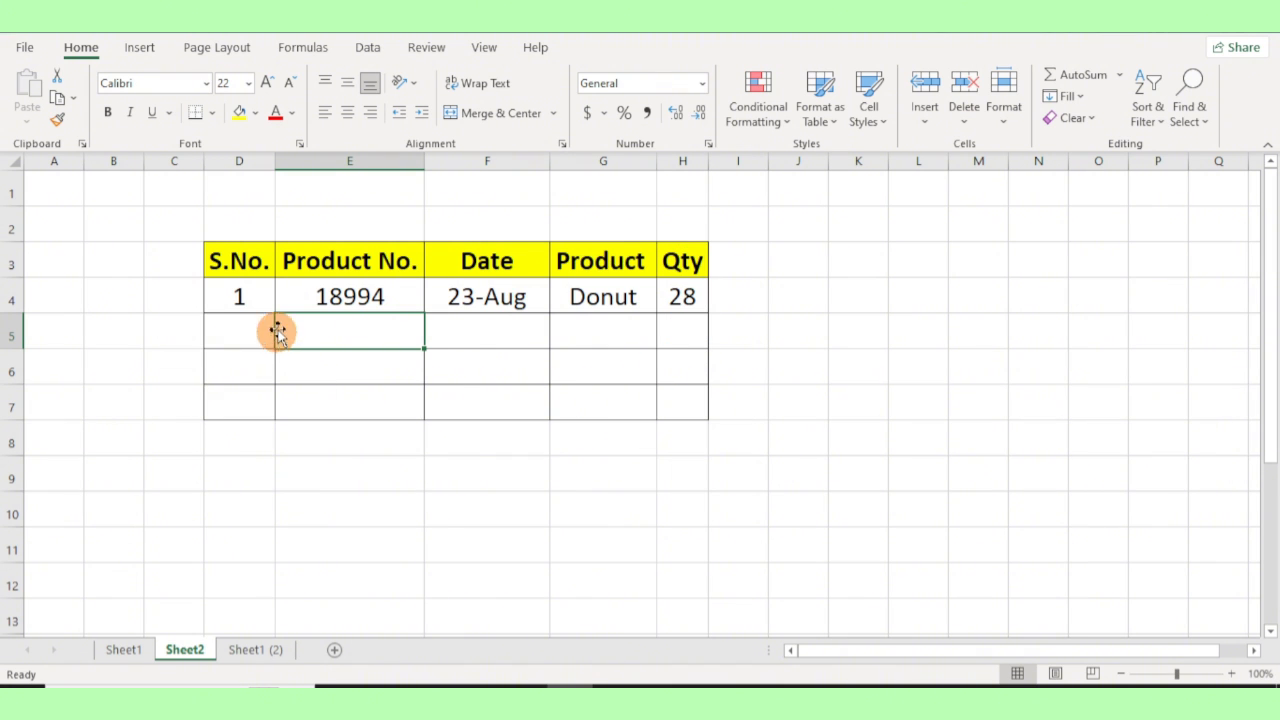
{"action": "left_click", "coordinate": [124, 650]}
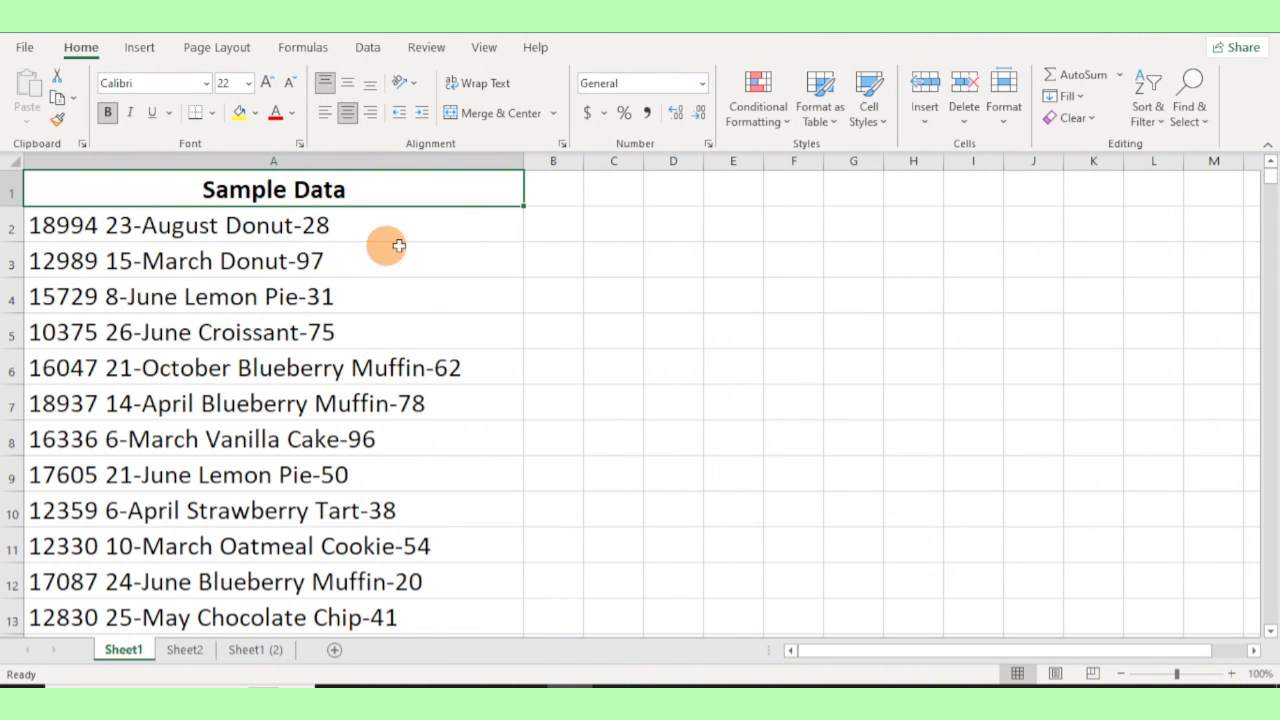
{"action": "left_click", "coordinate": [547, 232]}
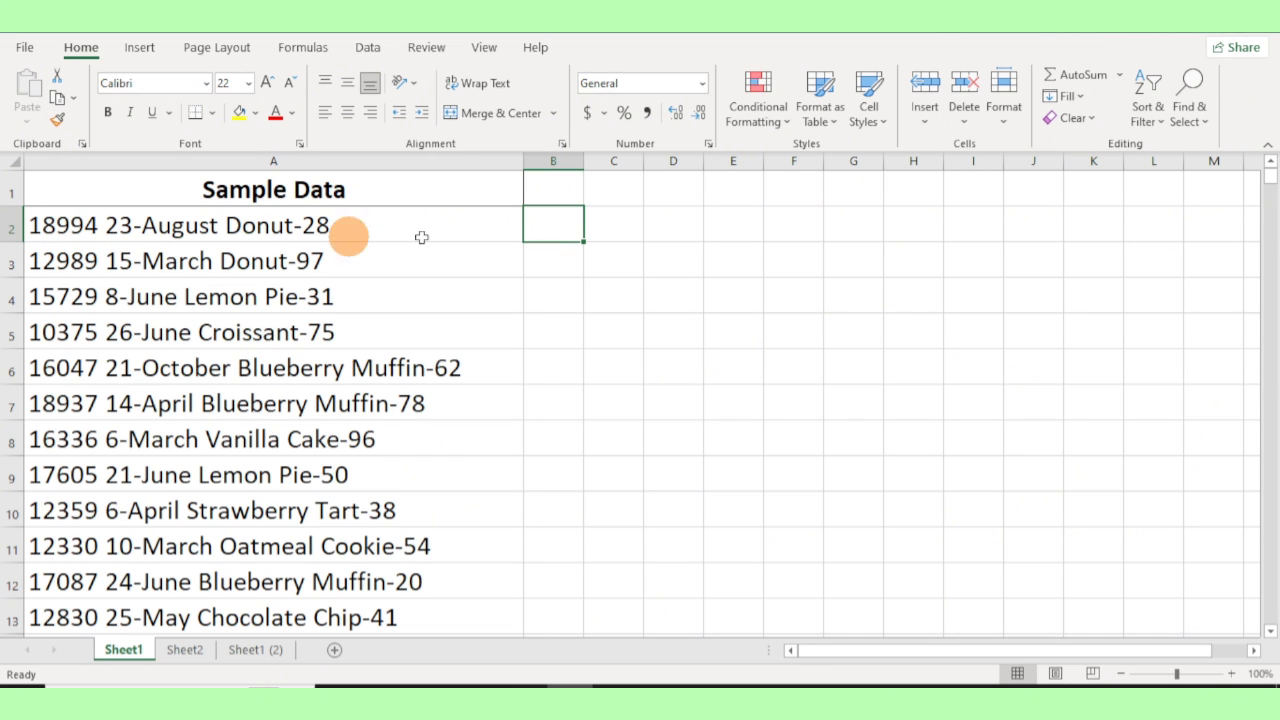
{"action": "left_click", "coordinate": [617, 229]}
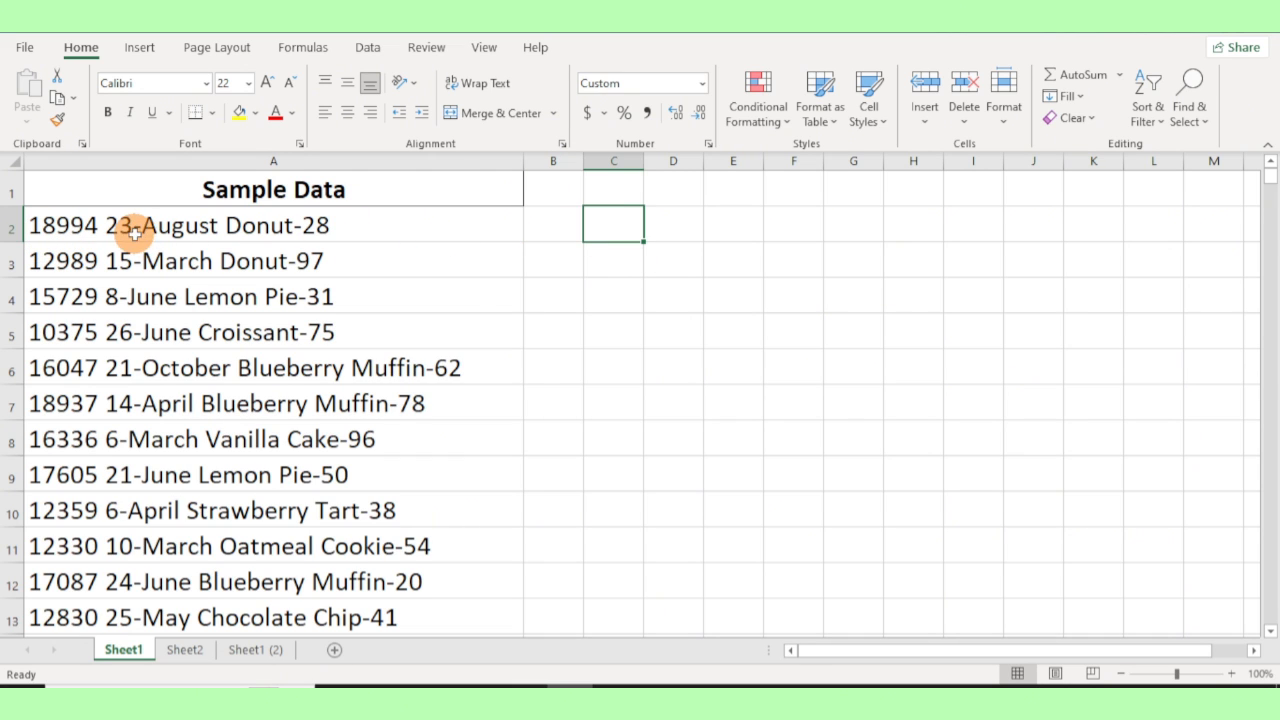
{"action": "left_click", "coordinate": [662, 226]}
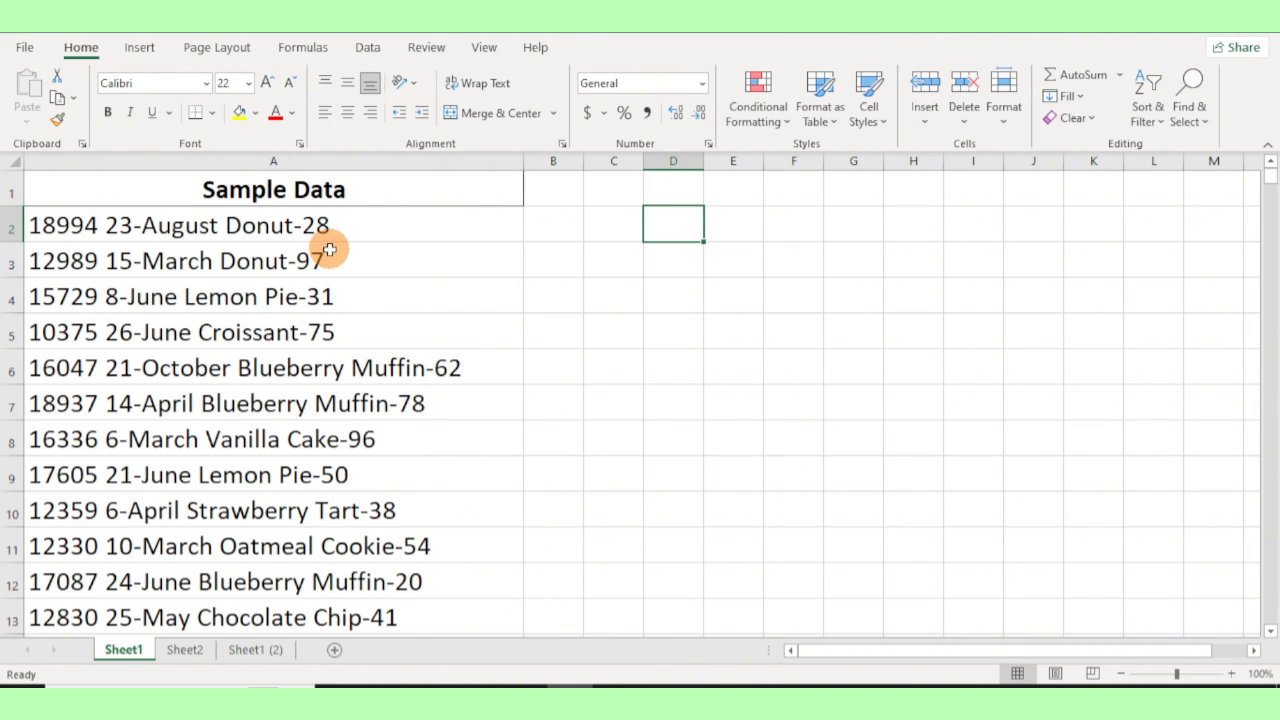
{"action": "left_click", "coordinate": [734, 240]}
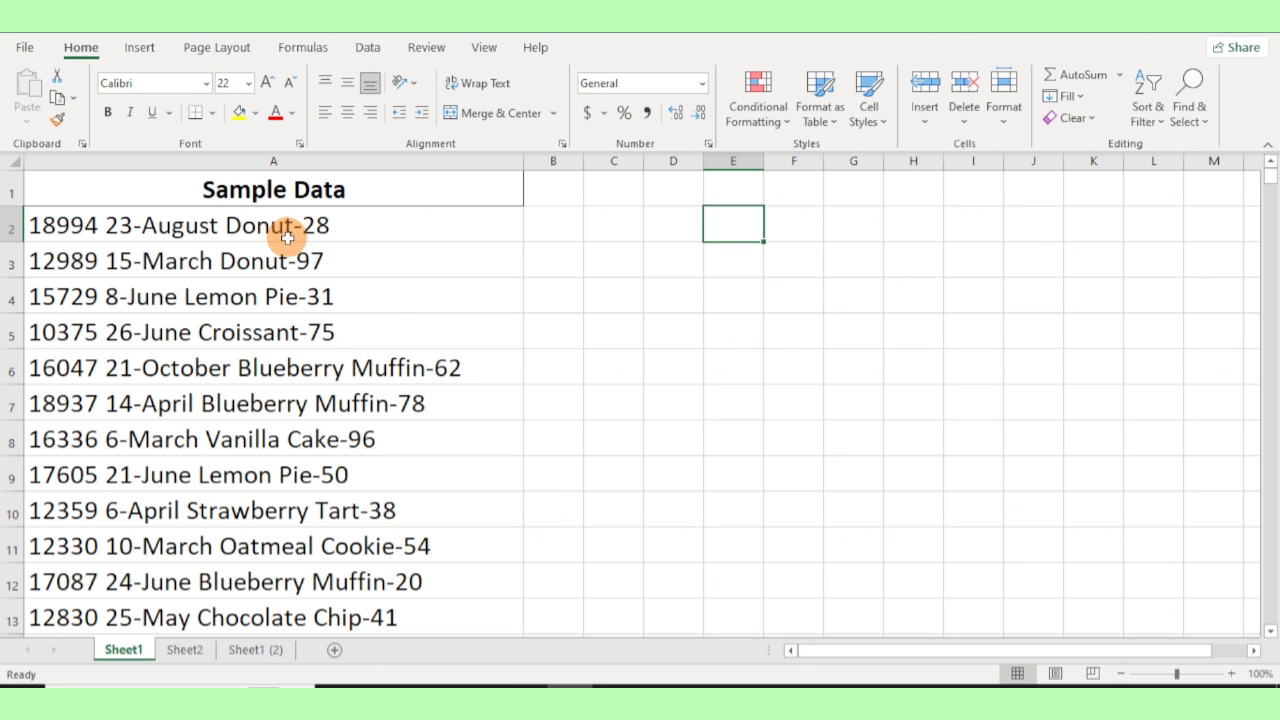
{"action": "scroll", "coordinate": [258, 323], "scroll_direction": "down", "scroll_amount": 10}
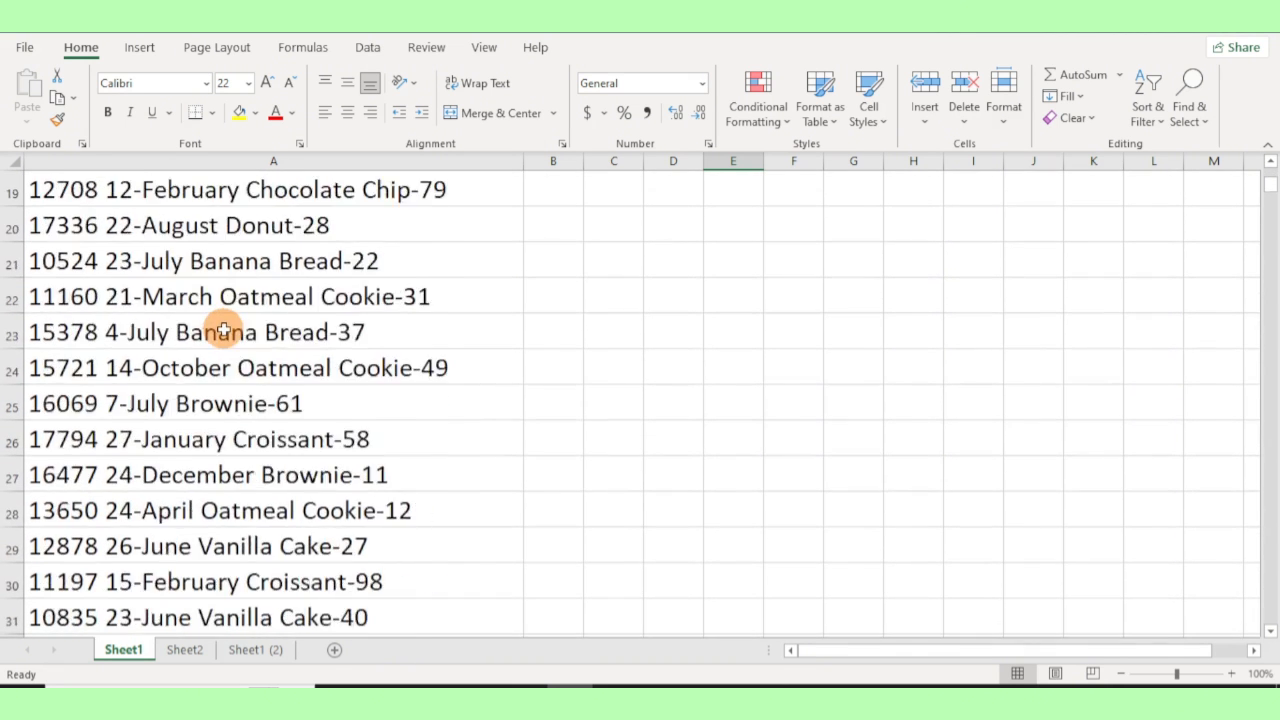
{"action": "left_click", "coordinate": [225, 334]}
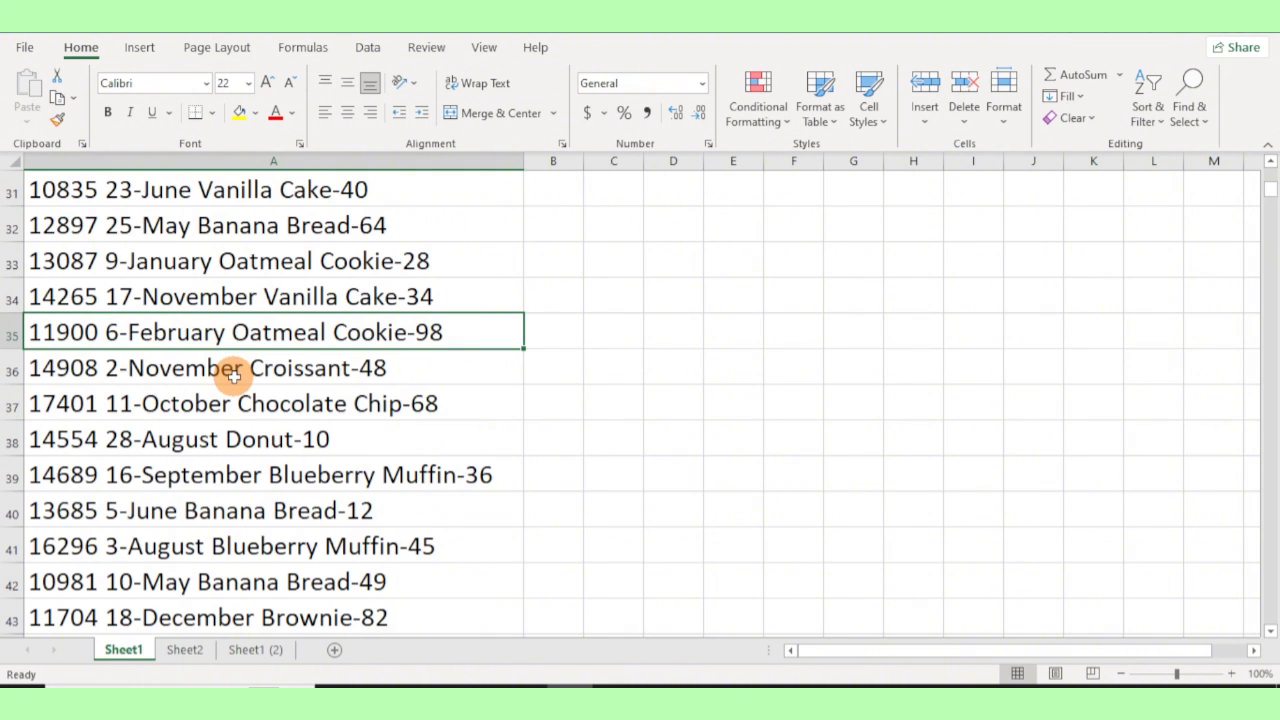
{"action": "key", "text": "ctrl+Down"}
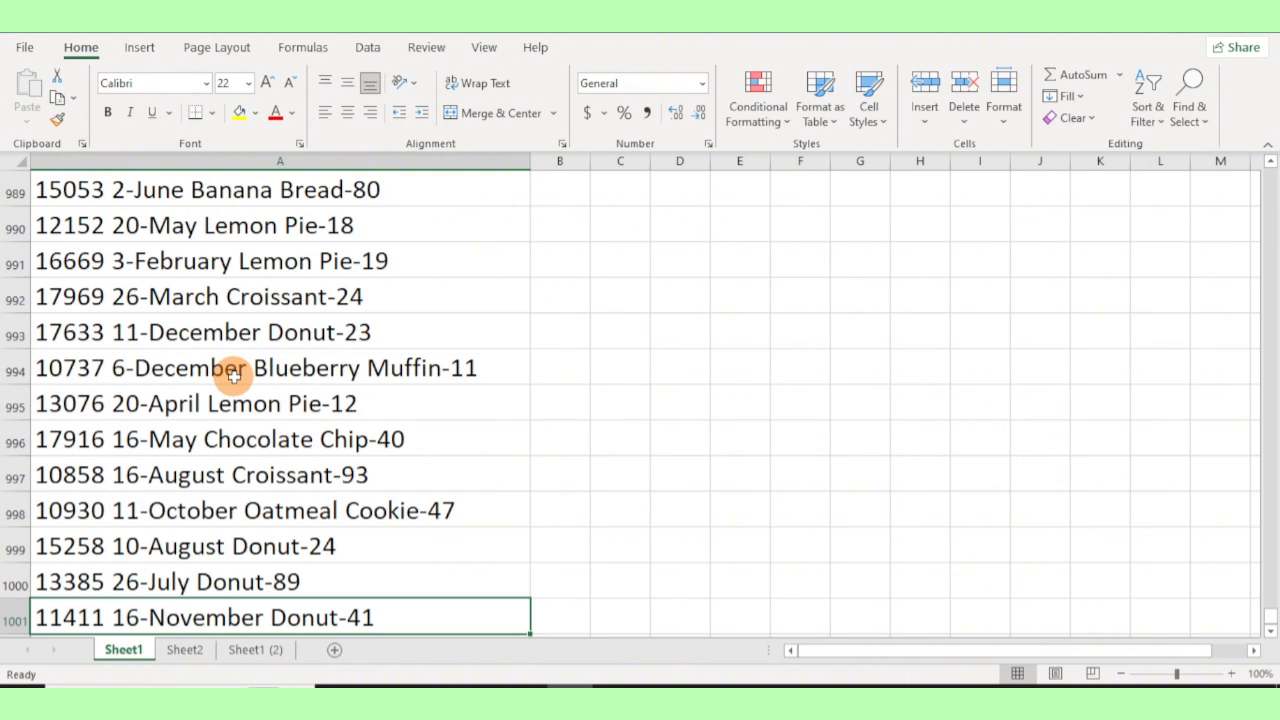
{"action": "left_click", "coordinate": [225, 471]}
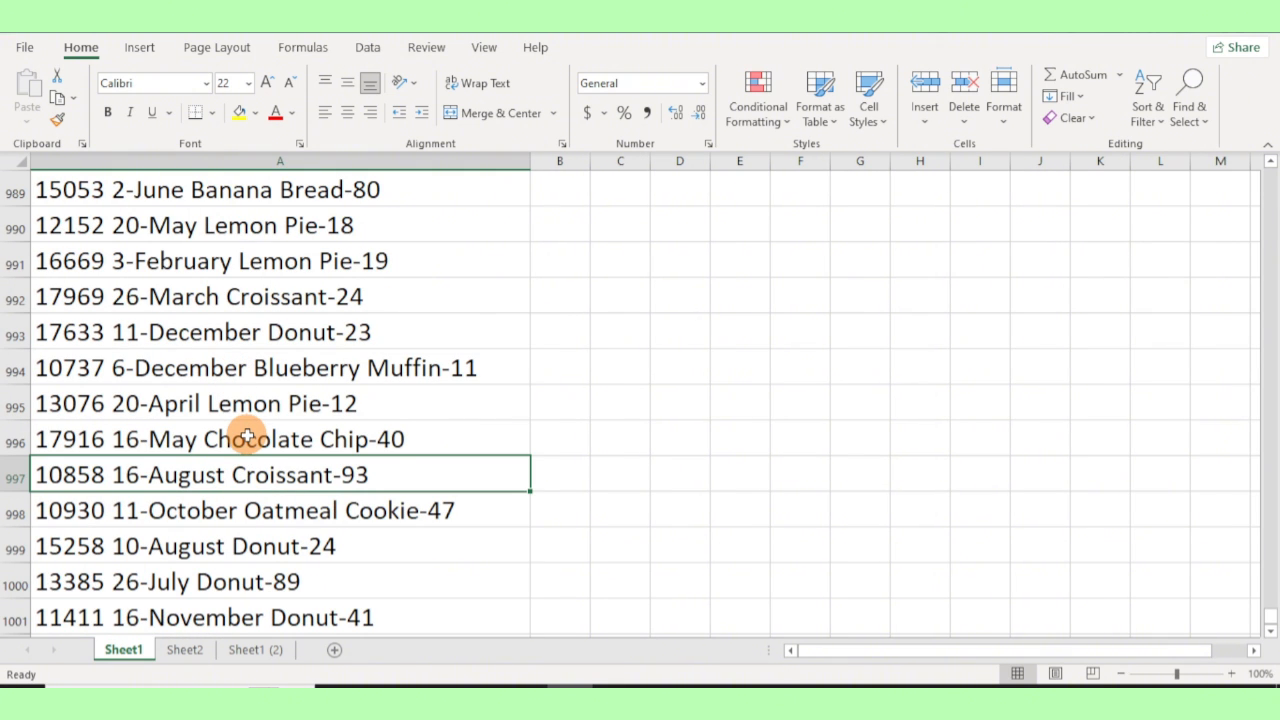
{"action": "key", "text": "ctrl+Up"}
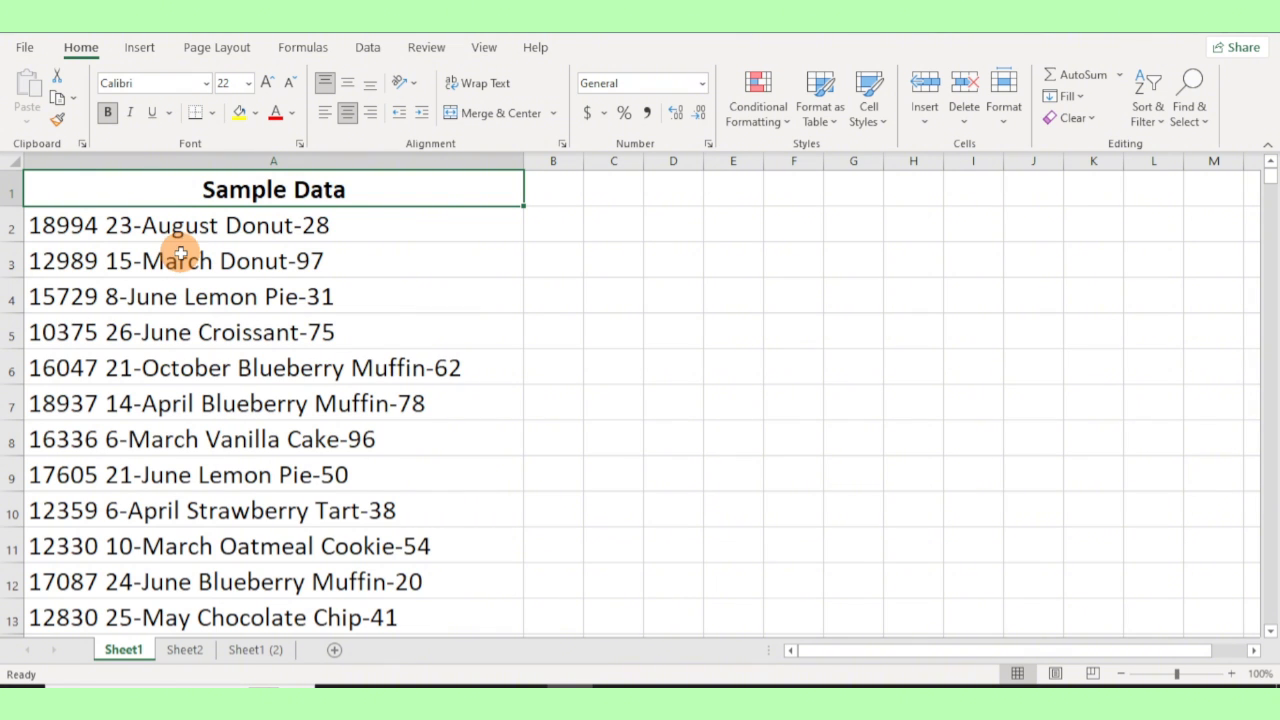
{"action": "left_click", "coordinate": [185, 652]}
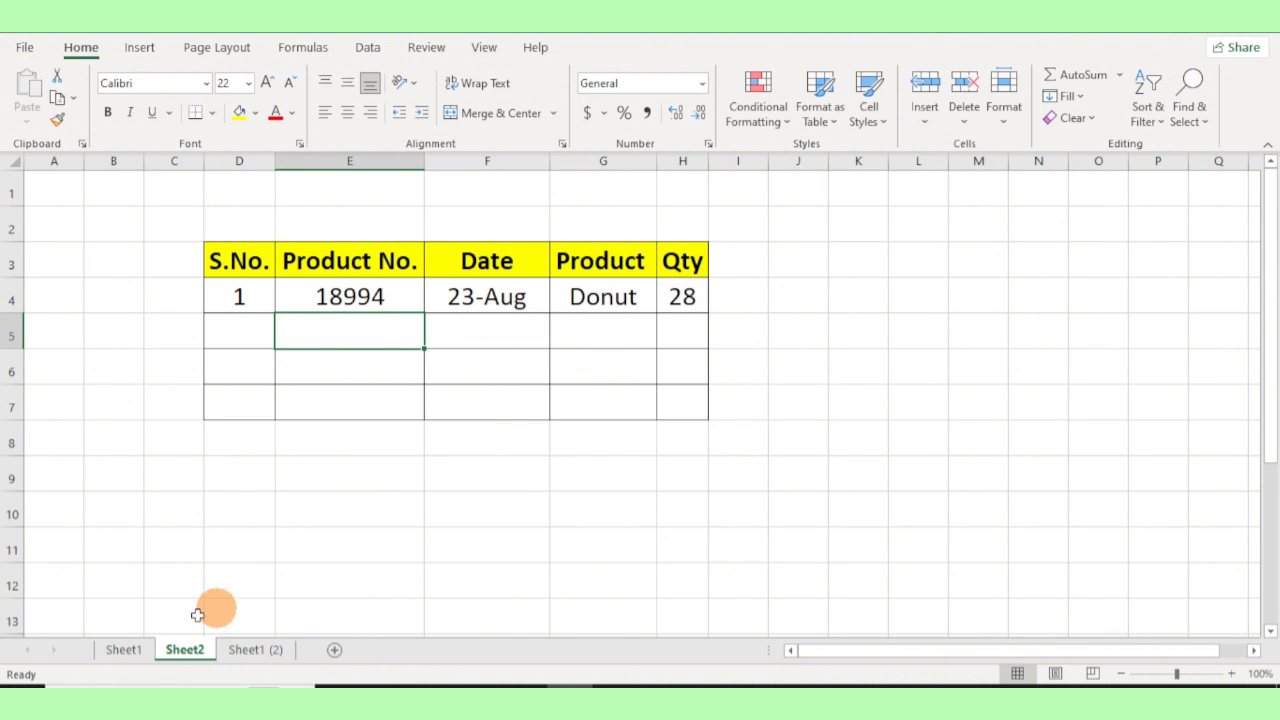
{"action": "left_click", "coordinate": [124, 650]}
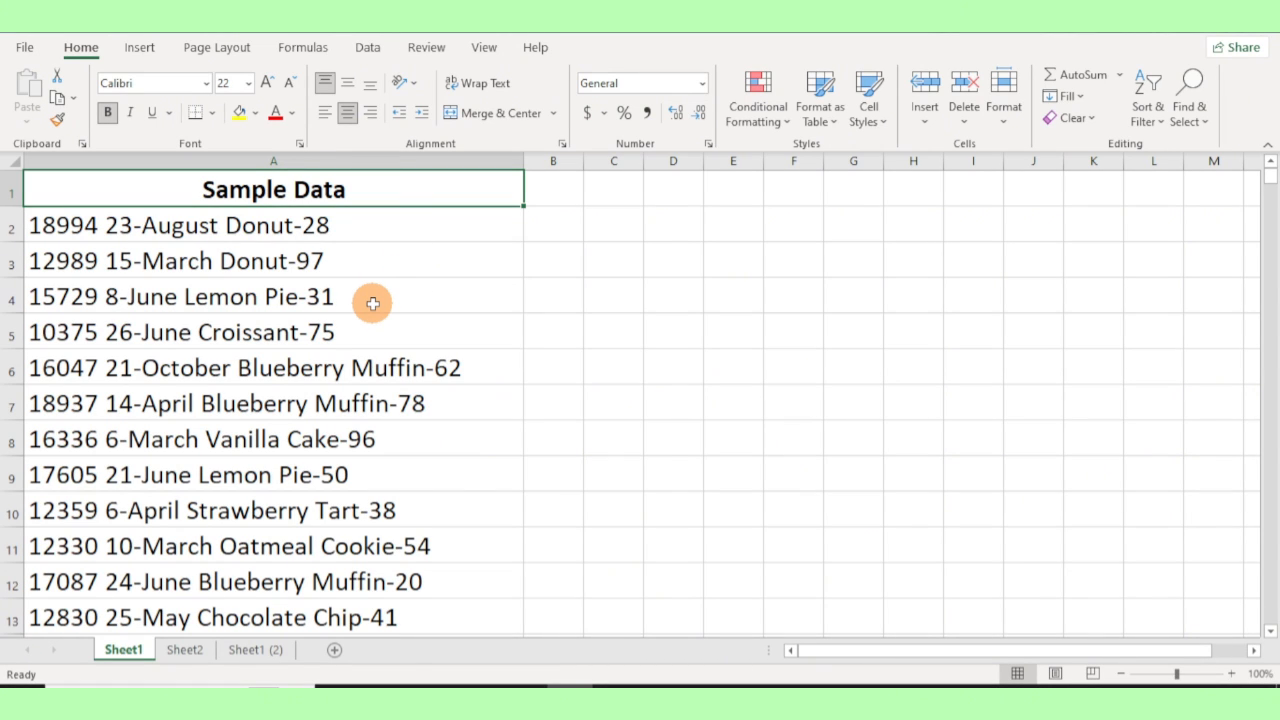
{"action": "left_click", "coordinate": [210, 232]}
{"action": "left_click", "coordinate": [215, 272]}
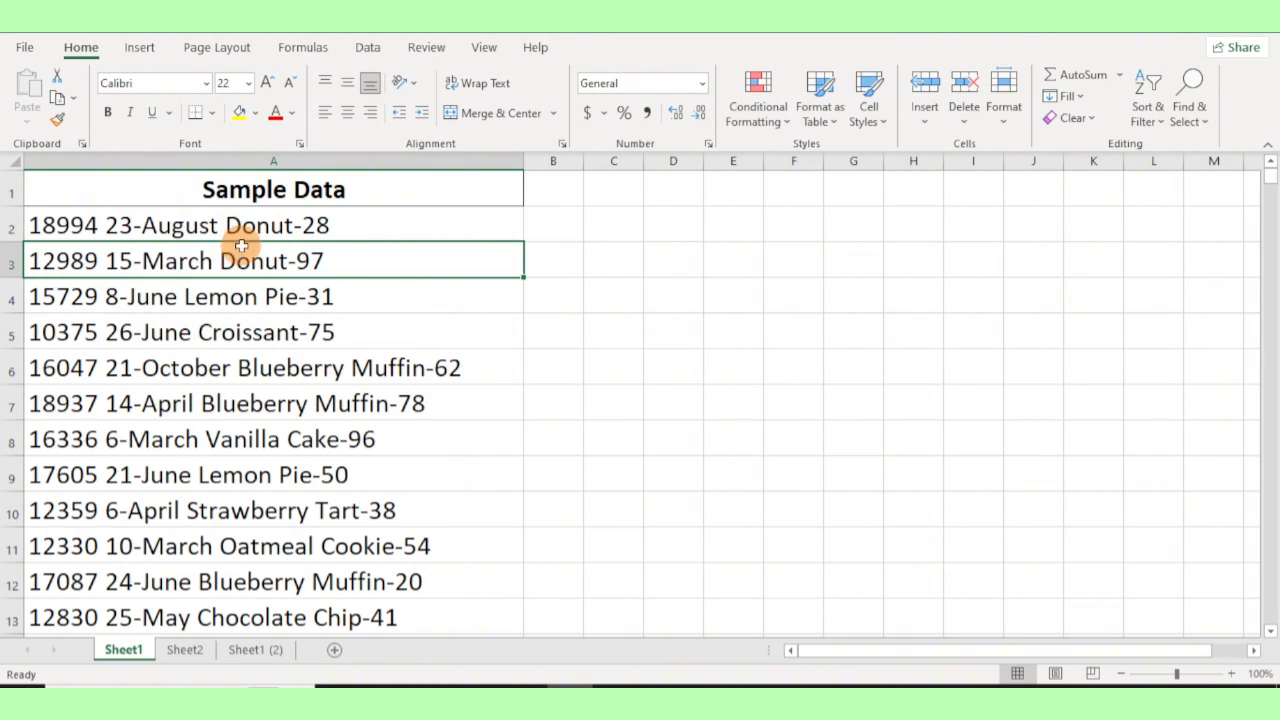
{"action": "left_click", "coordinate": [182, 226]}
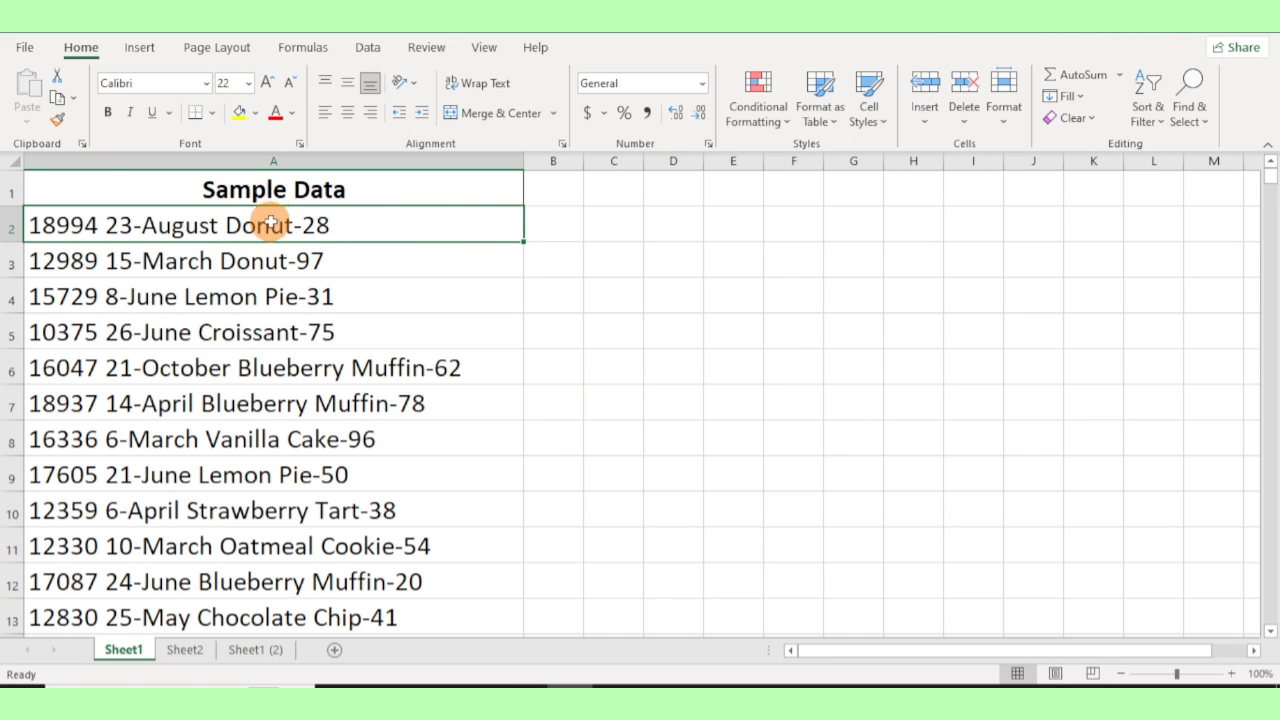
{"action": "left_click", "coordinate": [543, 226]}
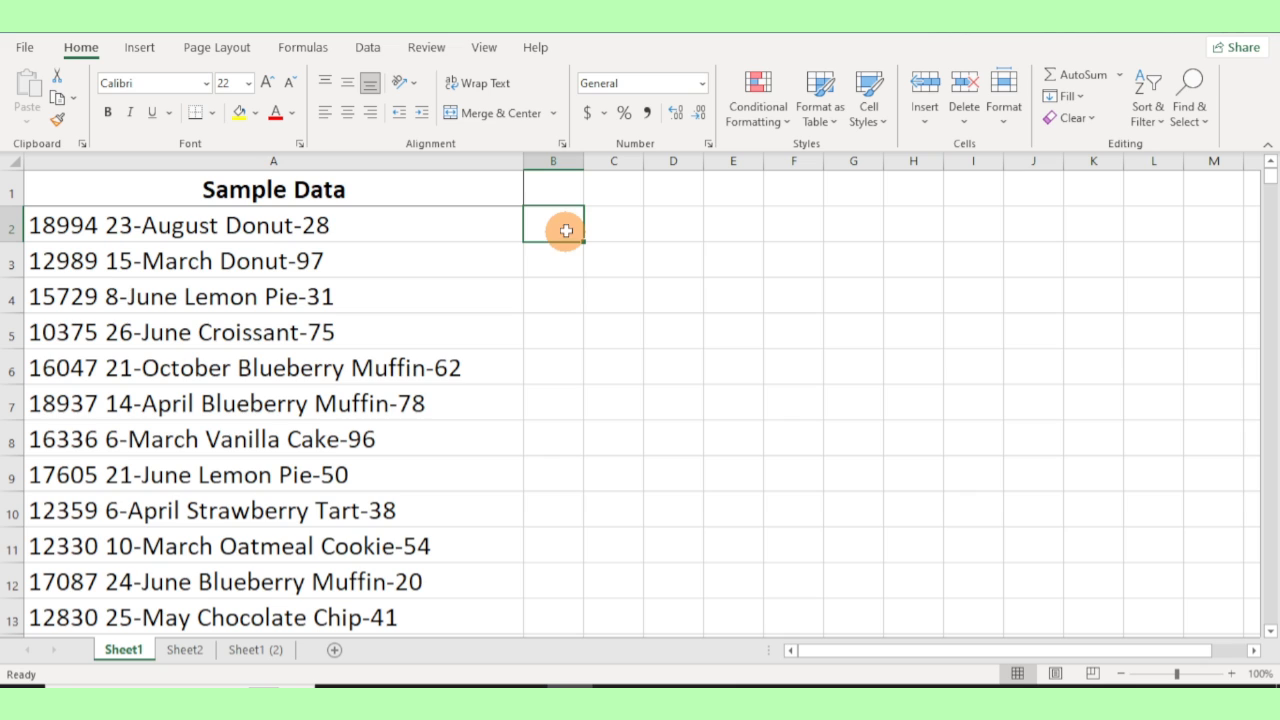
{"action": "left_click", "coordinate": [553, 193]}
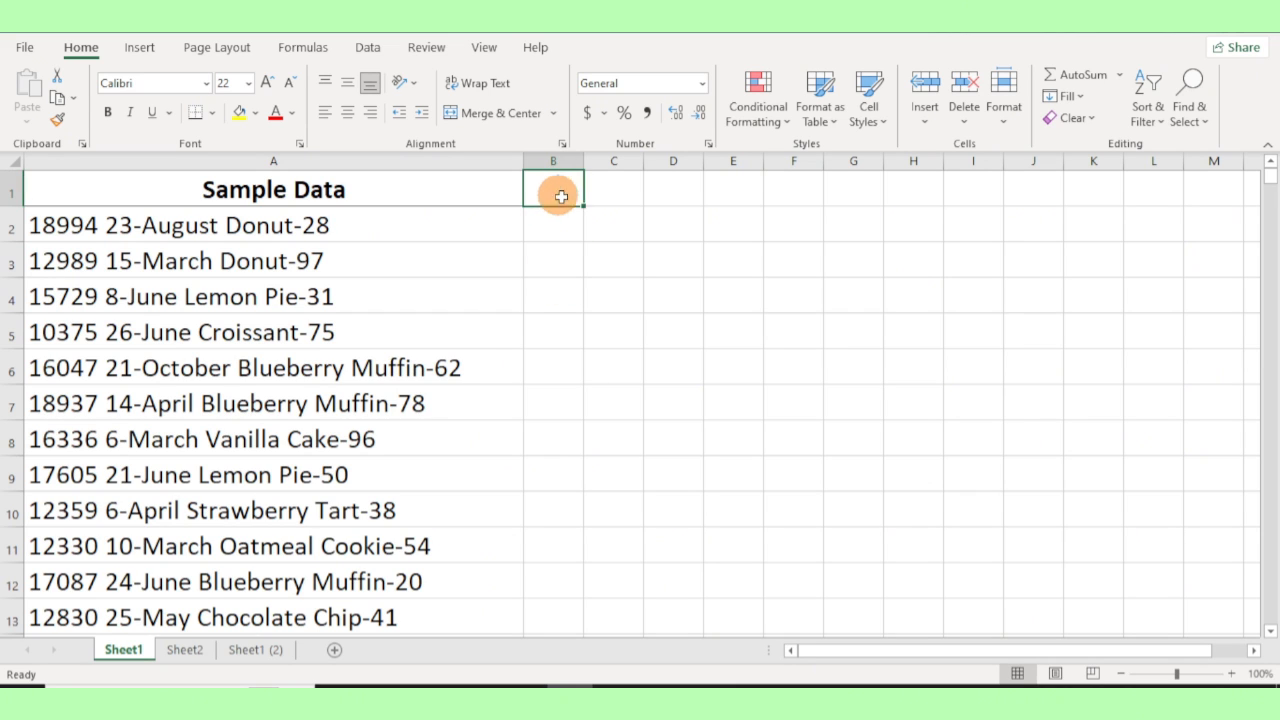
{"action": "left_click", "coordinate": [594, 191]}
{"action": "left_click", "coordinate": [654, 196]}
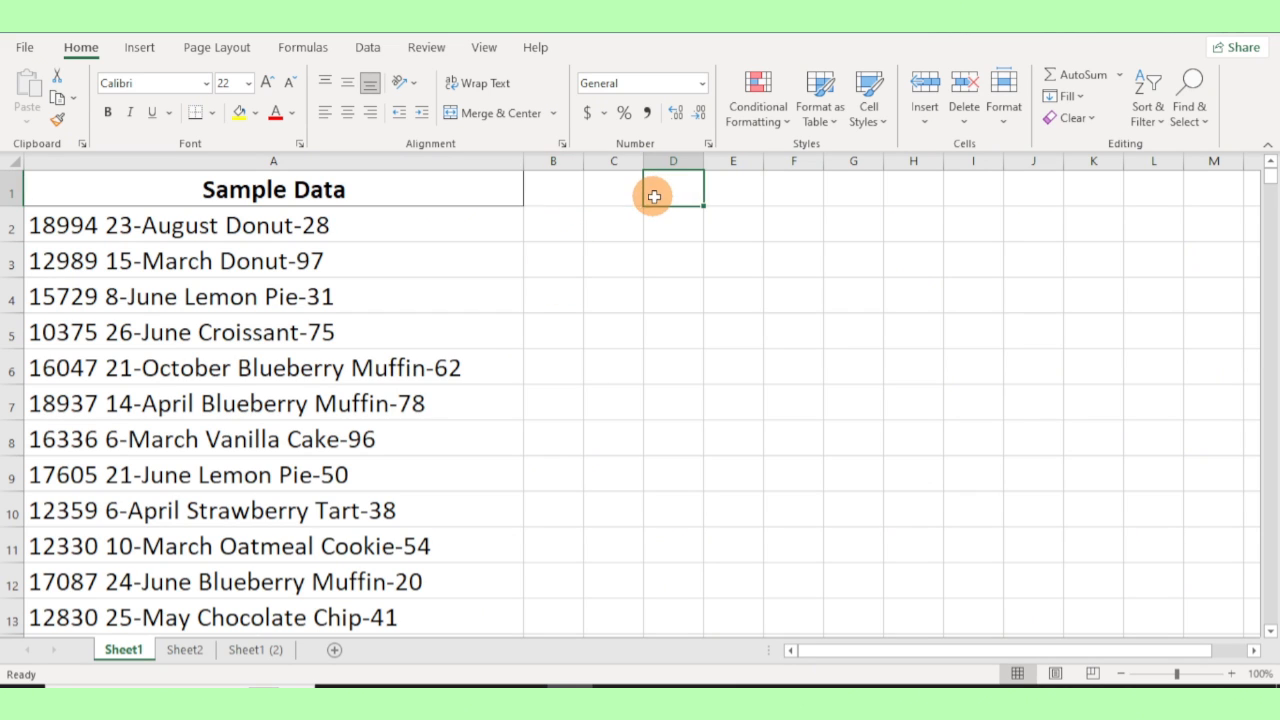
{"action": "left_click", "coordinate": [714, 197]}
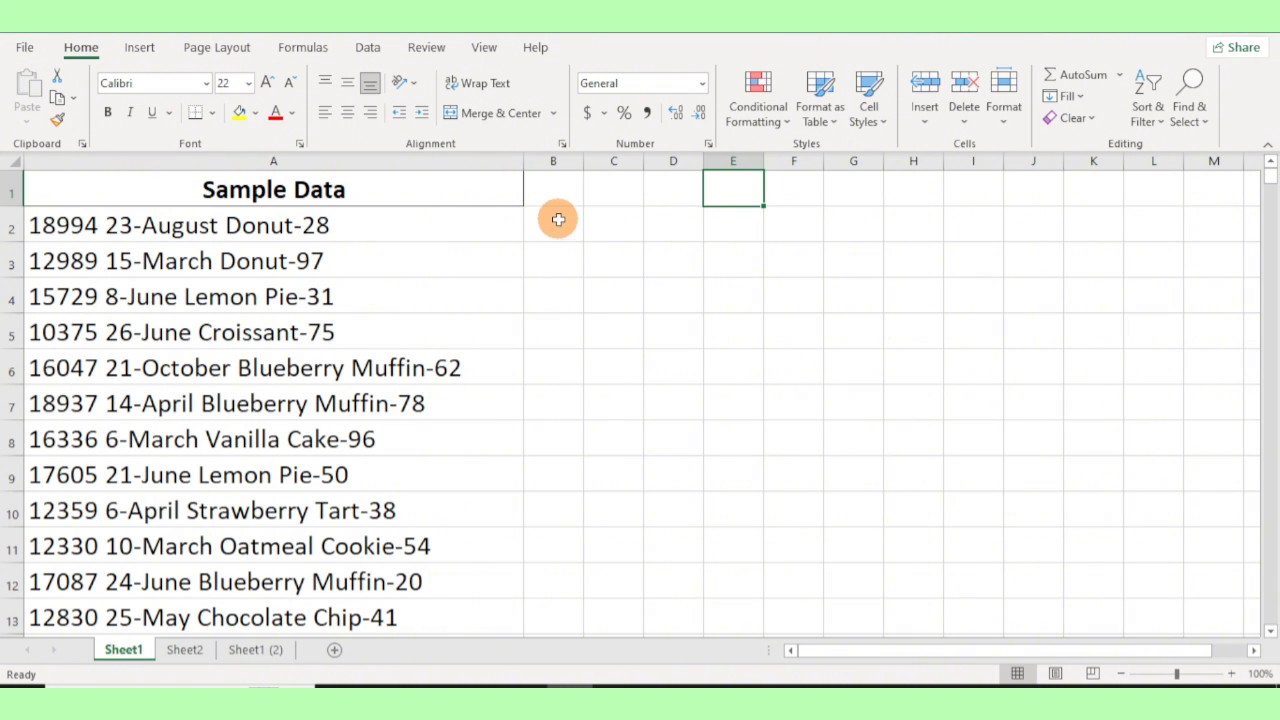
Step: Enter 18994 in B2 as the product number example and Flash Fill the rest of column B from it
{"action": "left_click", "coordinate": [557, 222]}
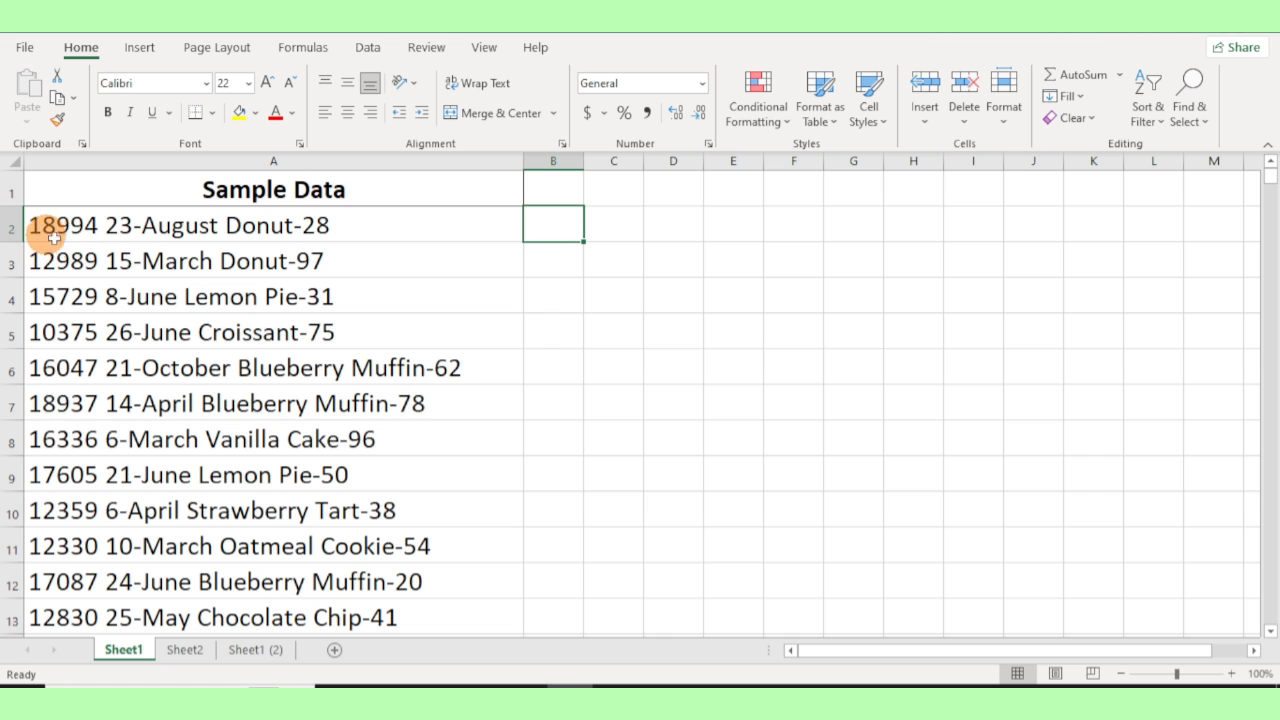
{"action": "type", "text": "18994"}
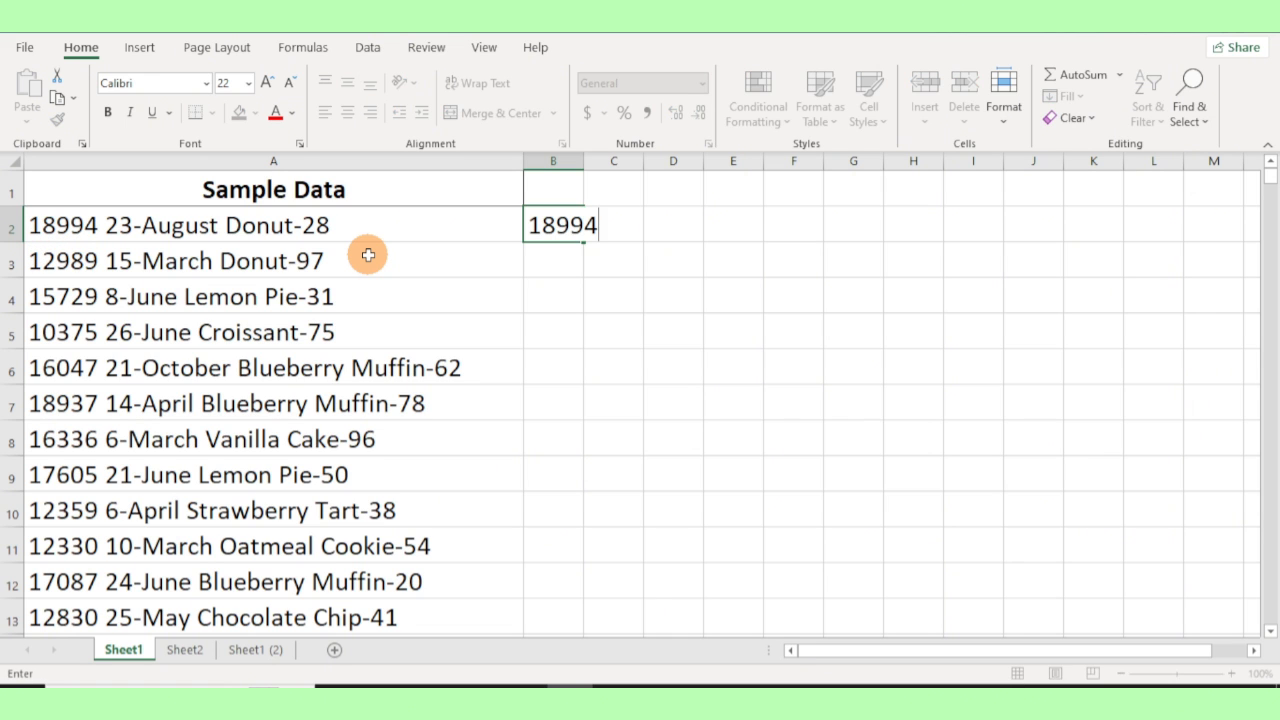
{"action": "key", "text": "Return"}
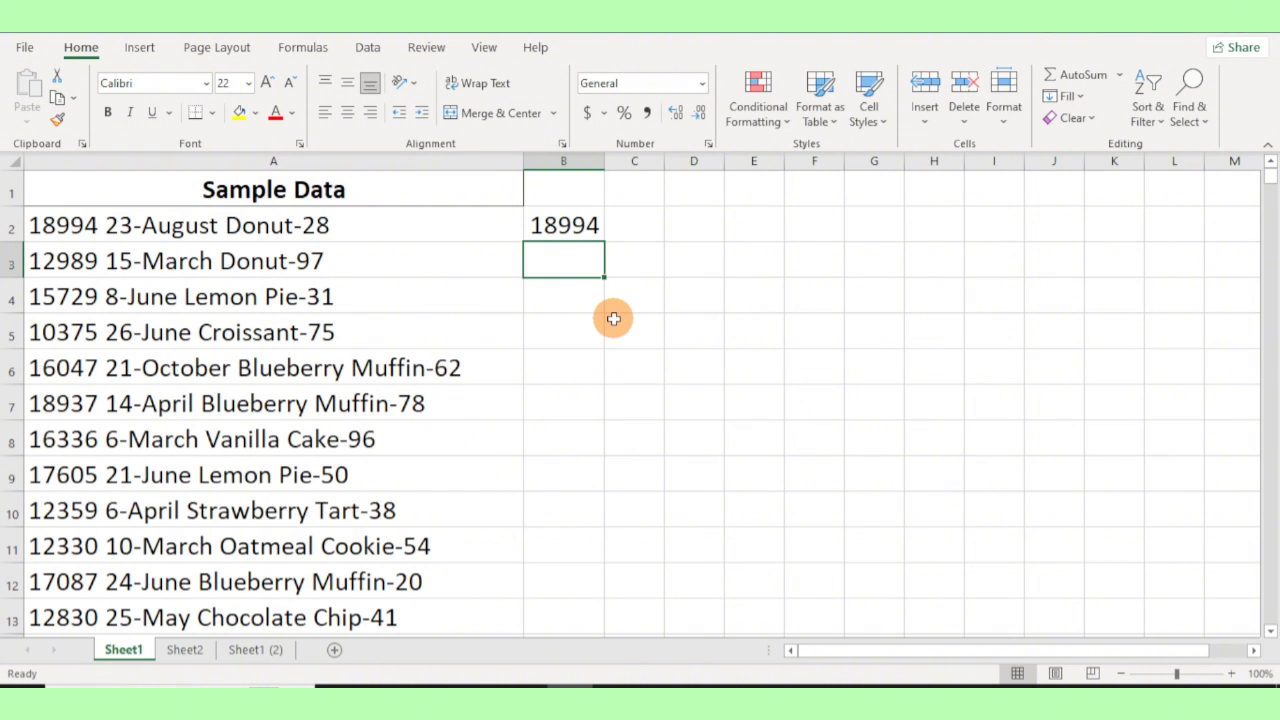
{"action": "key", "text": "ctrl+e"}
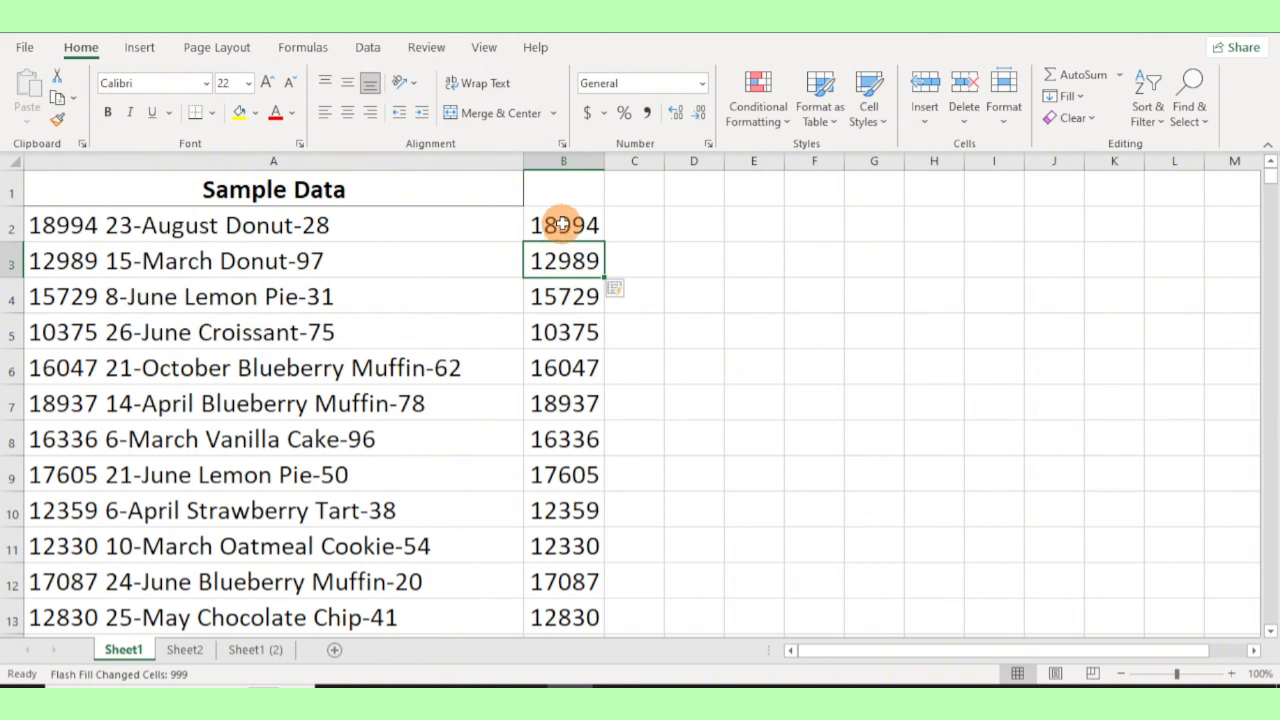
Step: Check the extracted product numbers in column B against the source records in column A through the last row
{"action": "scroll", "coordinate": [80, 310], "scroll_direction": "down", "scroll_amount": 3}
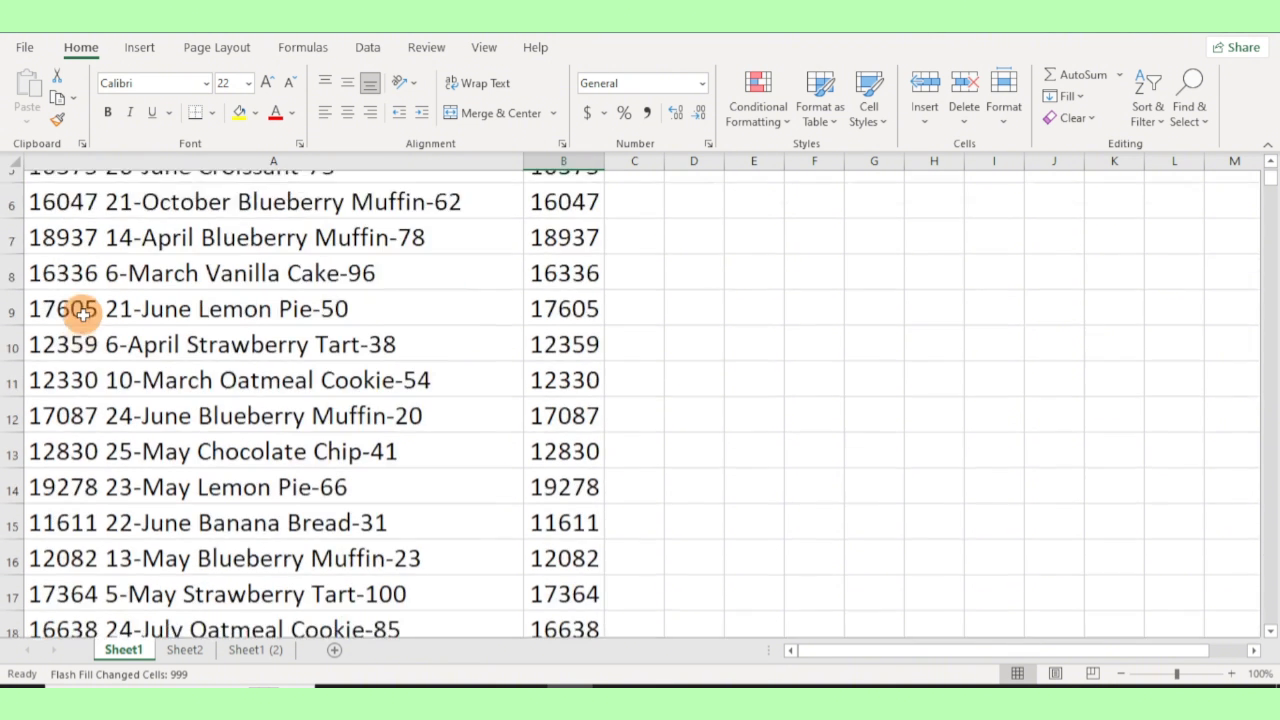
{"action": "scroll", "coordinate": [83, 316], "scroll_direction": "down", "scroll_amount": 1}
{"action": "scroll", "coordinate": [83, 316], "scroll_direction": "down", "scroll_amount": 3}
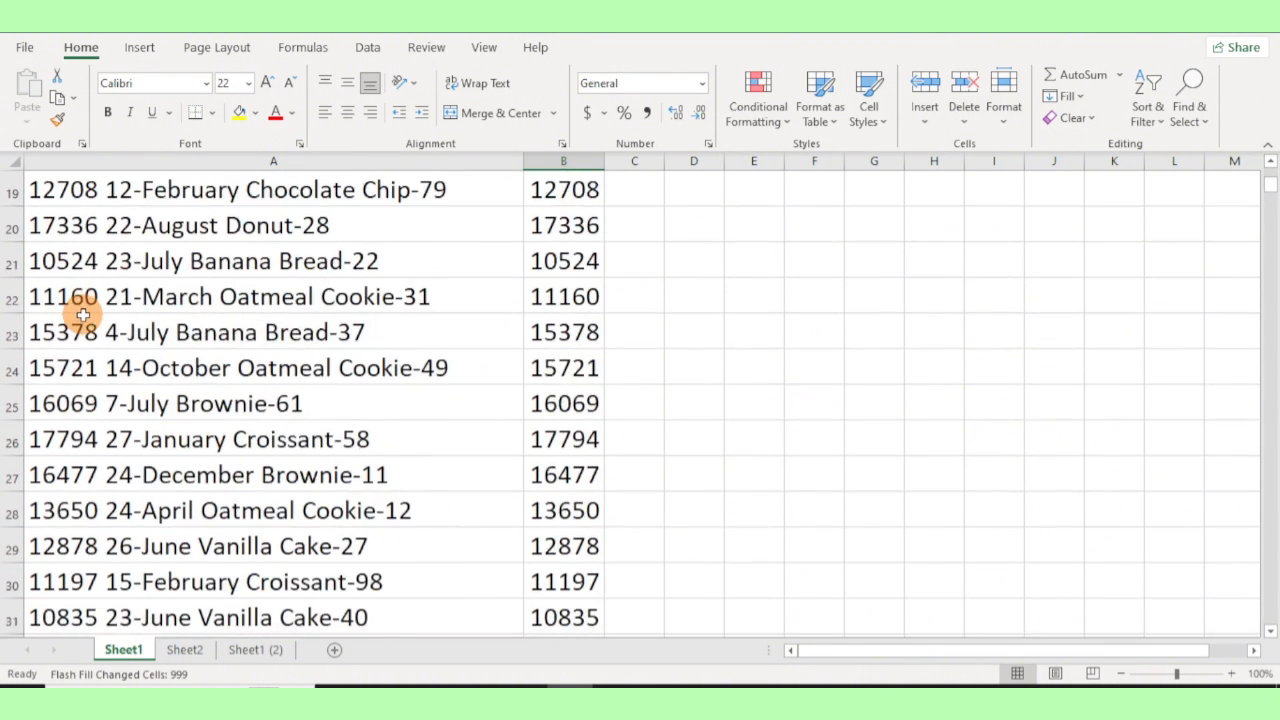
{"action": "scroll", "coordinate": [567, 364], "scroll_direction": "down", "scroll_amount": 7}
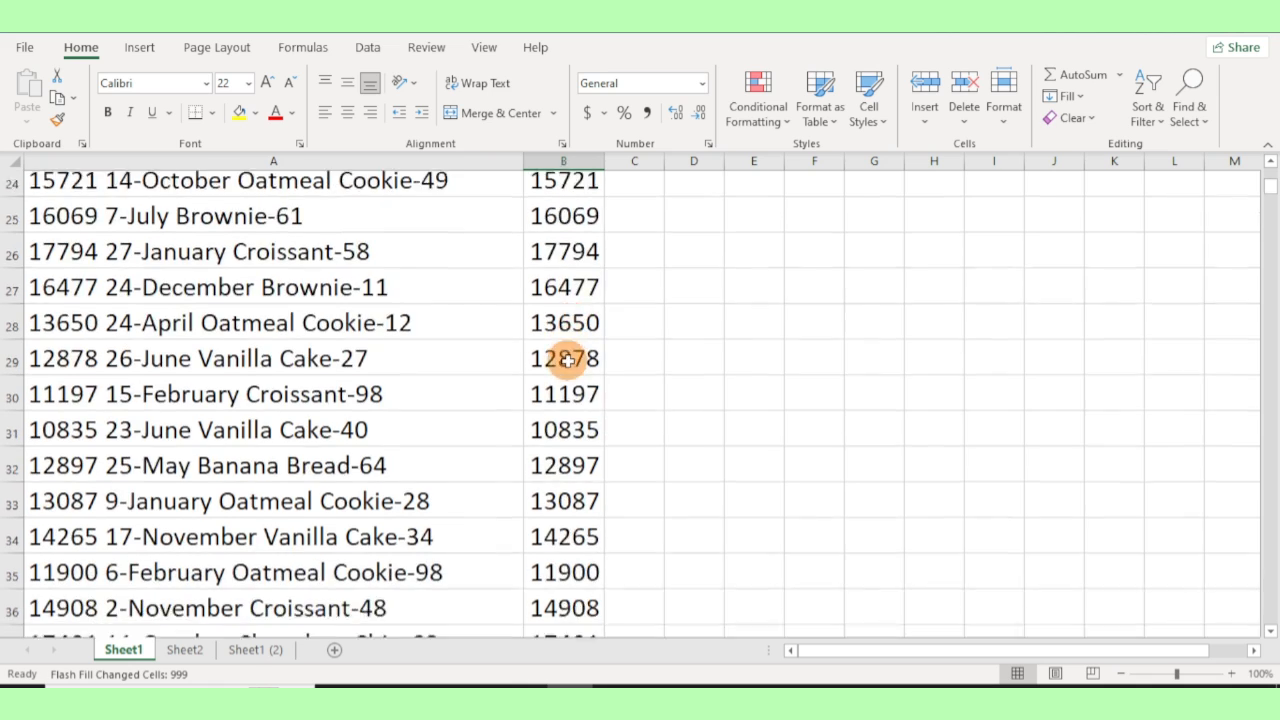
{"action": "scroll", "coordinate": [567, 362], "scroll_direction": "up", "scroll_amount": 5}
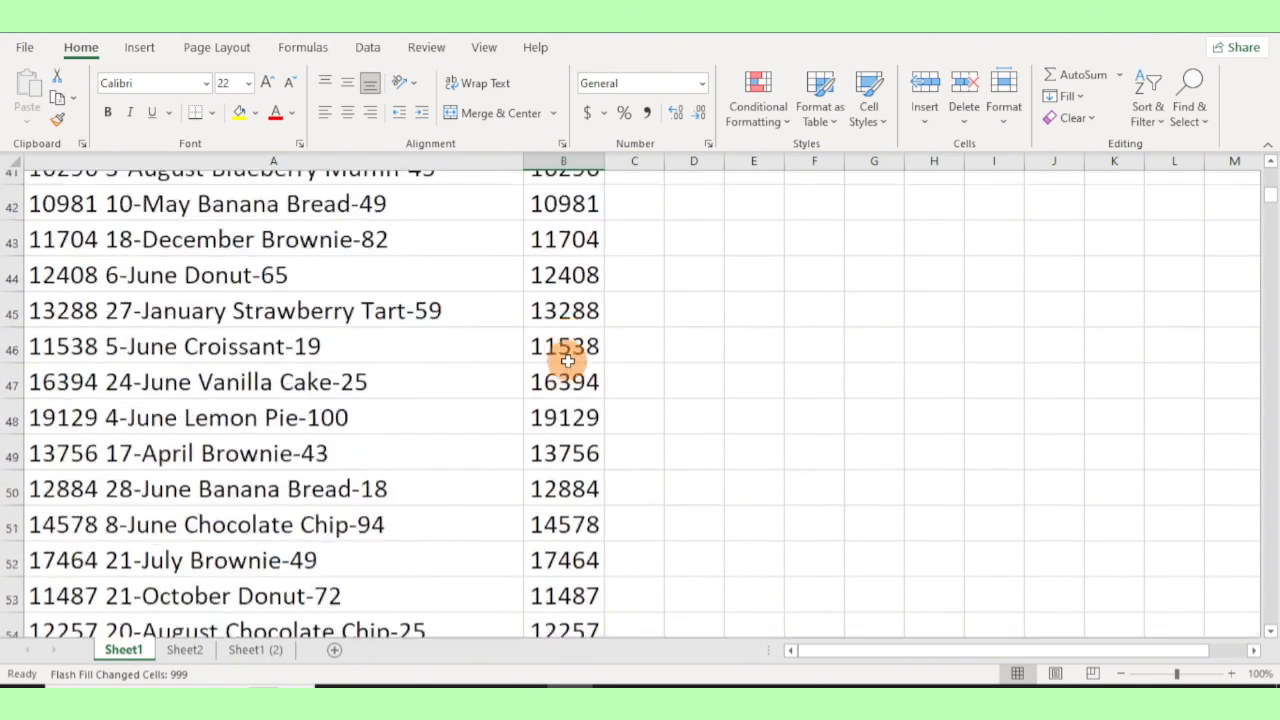
{"action": "scroll", "coordinate": [570, 380], "scroll_direction": "down", "scroll_amount": 3}
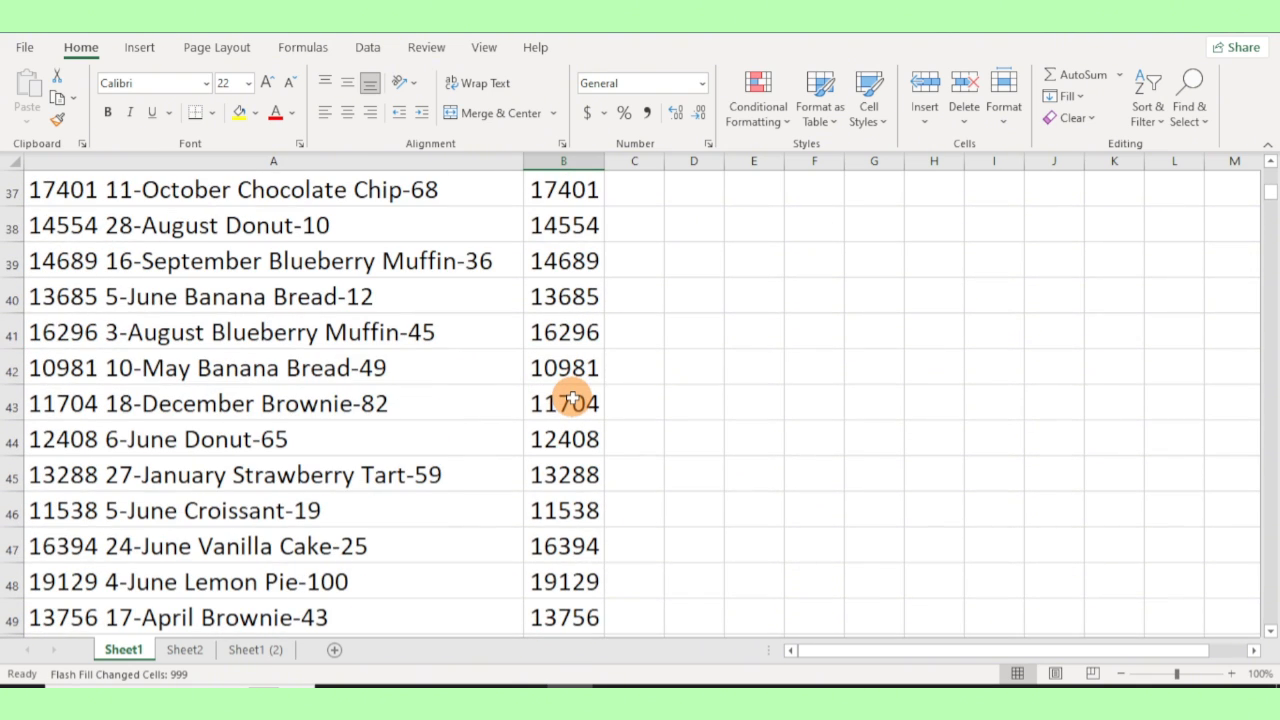
{"action": "key", "text": "ctrl+Down"}
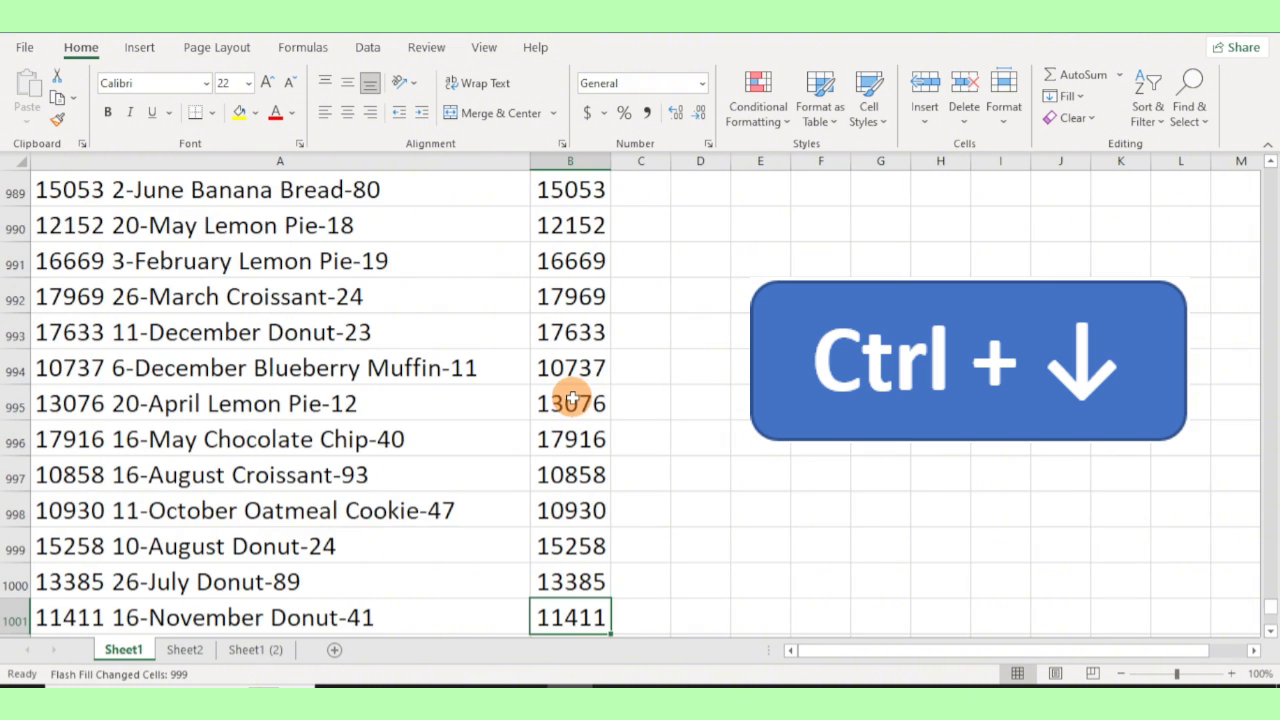
{"action": "scroll", "coordinate": [571, 400], "scroll_direction": "down", "scroll_amount": 2}
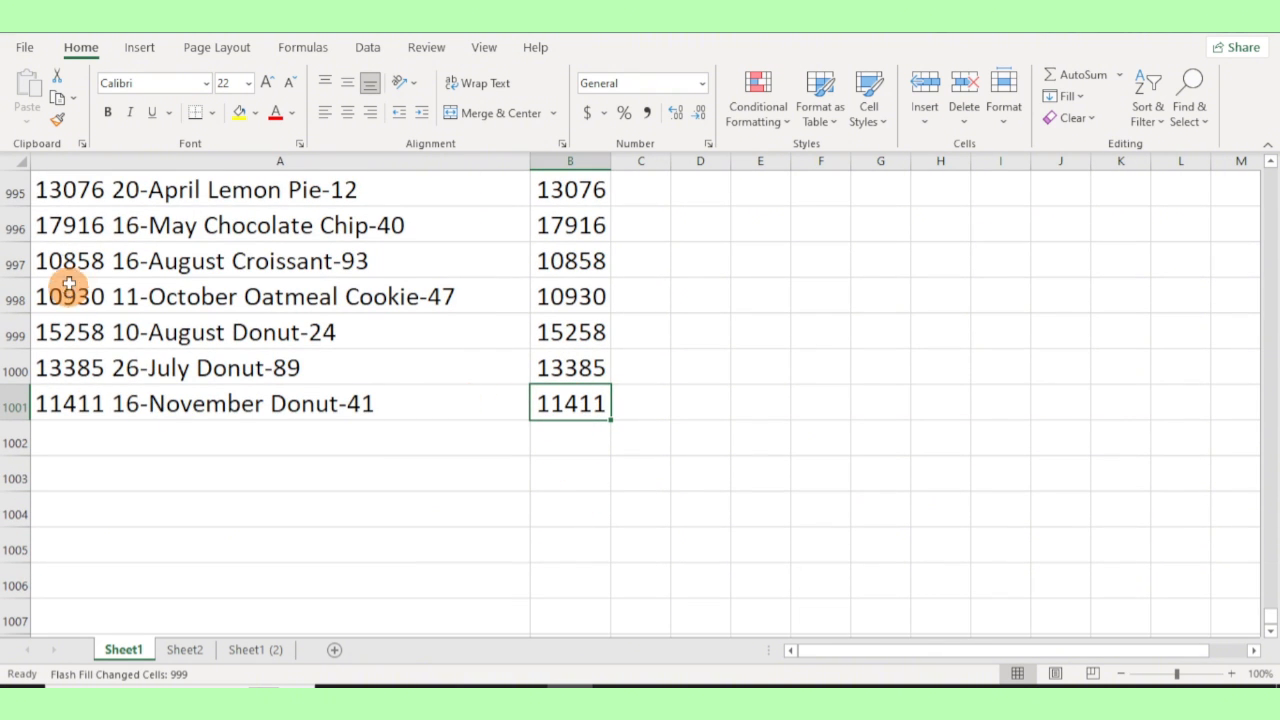
{"action": "scroll", "coordinate": [580, 406], "scroll_direction": "up", "scroll_amount": 4}
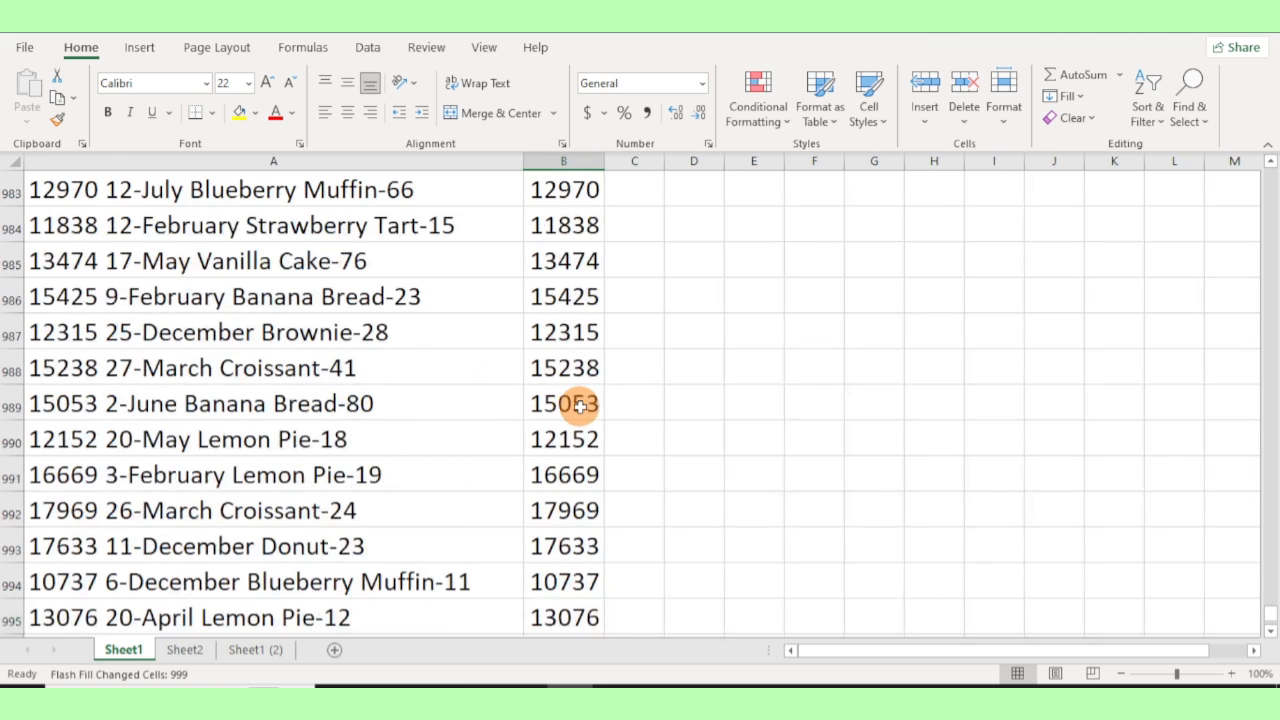
{"action": "left_click", "coordinate": [577, 408]}
{"action": "key", "text": "ctrl+Up"}
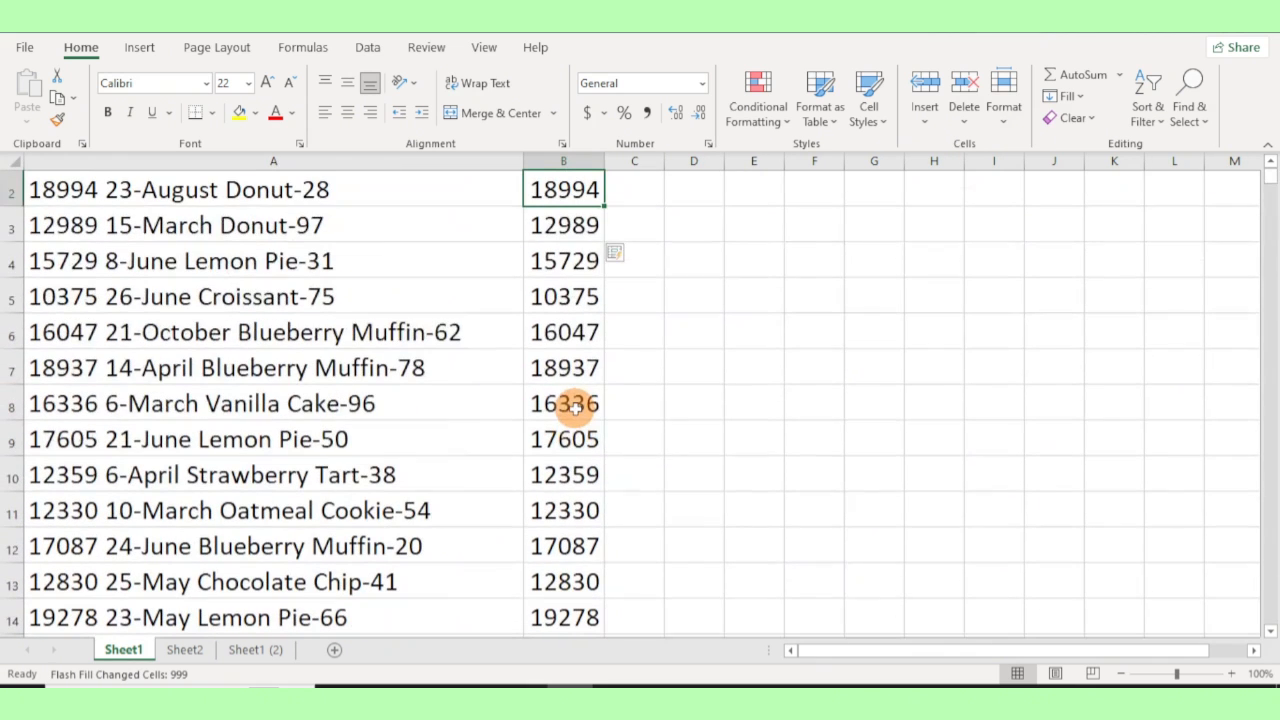
{"action": "scroll", "coordinate": [577, 408], "scroll_direction": "up", "scroll_amount": 1}
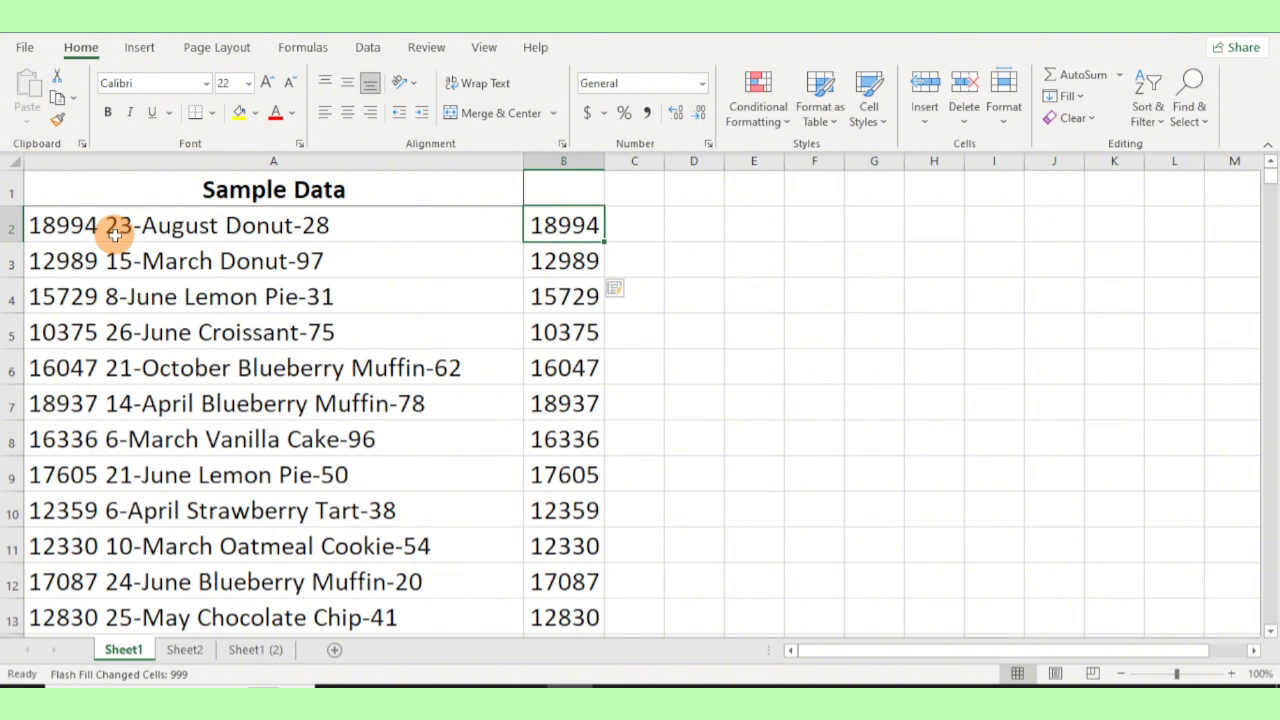
Step: Enter 23-August in C2 as the date example and widen column C slightly
{"action": "left_click", "coordinate": [634, 227]}
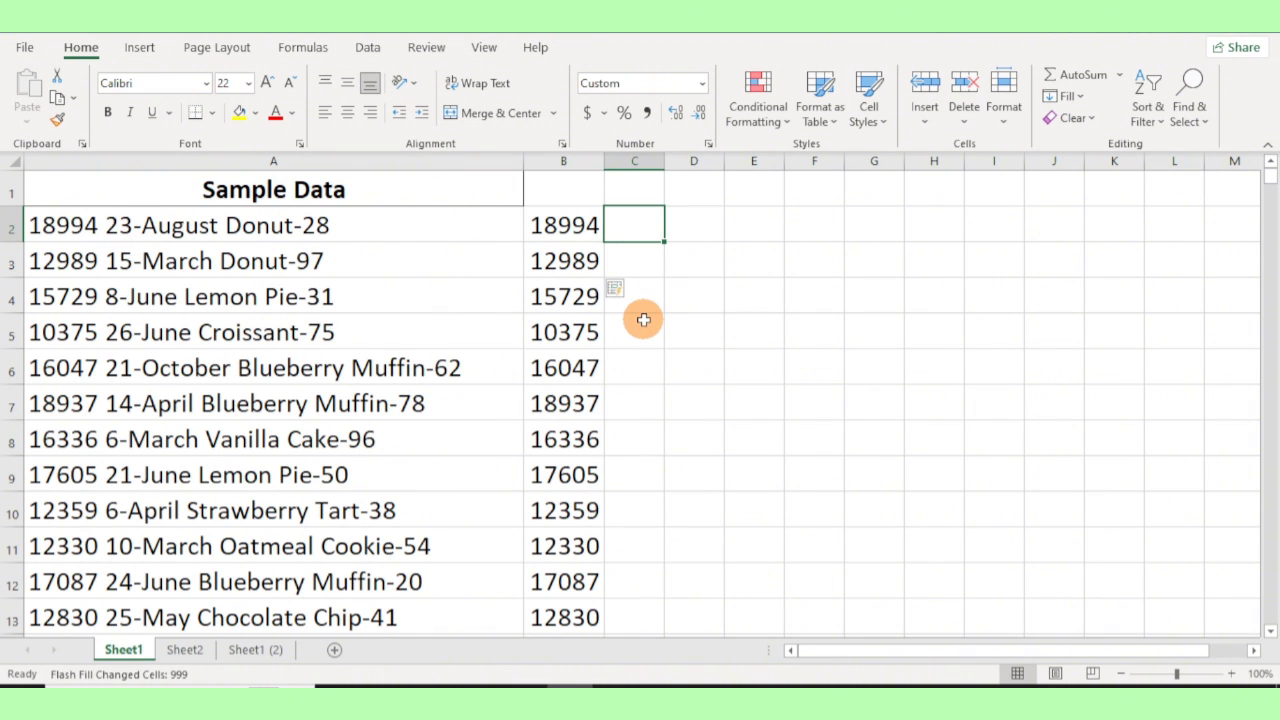
{"action": "type", "text": "23-August"}
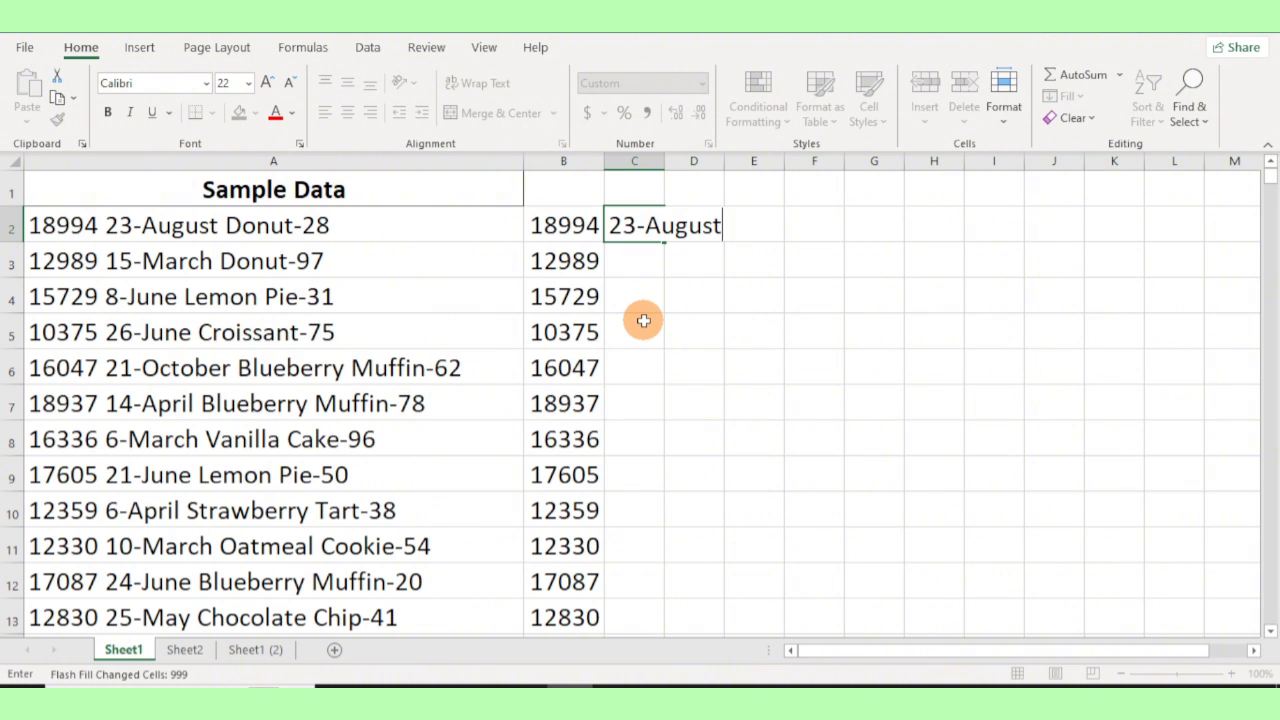
{"action": "key", "text": "Return"}
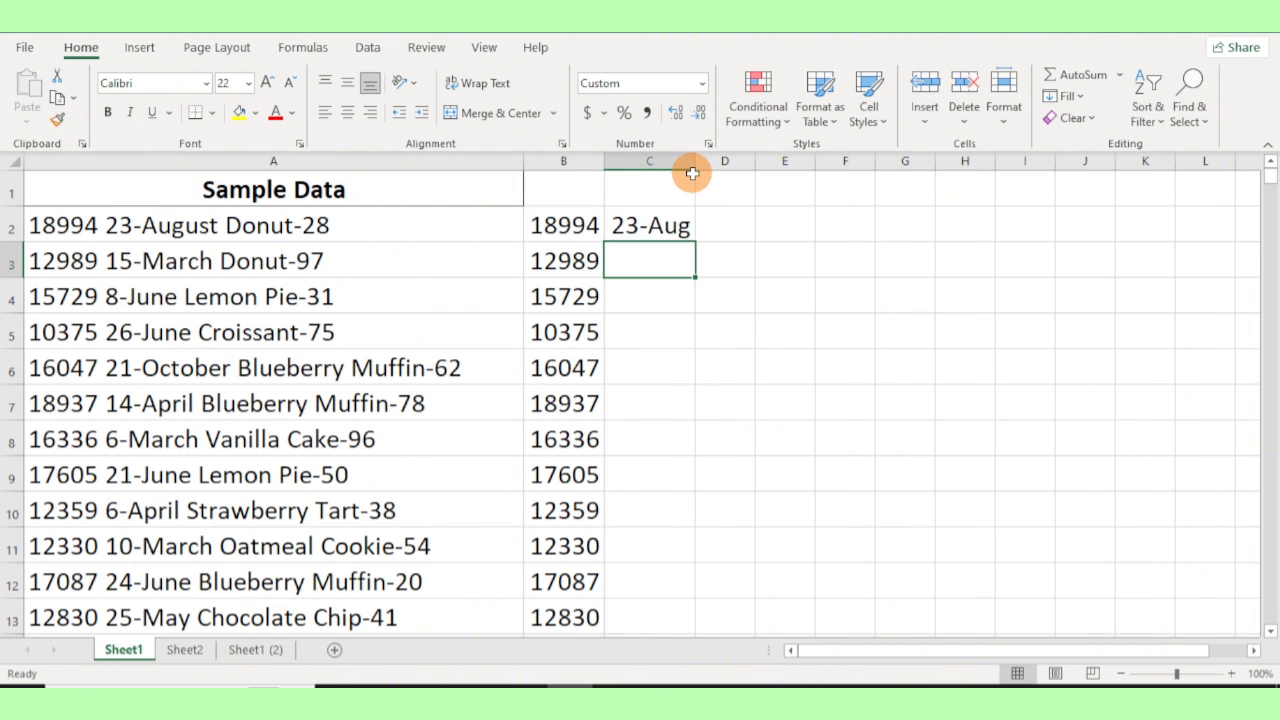
{"action": "key", "text": "Up"}
{"action": "left_click_drag", "start_coordinate": [694, 163], "coordinate": [731, 163]}
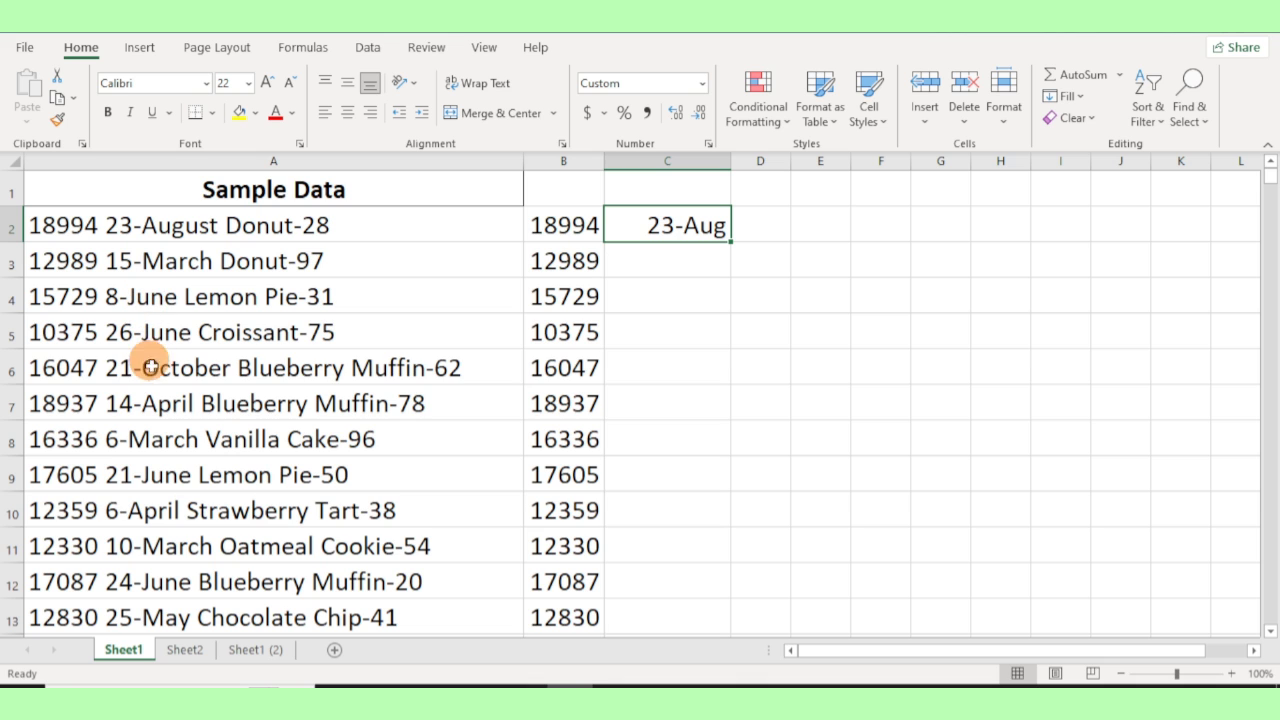
Step: Flash Fill the remaining dates in column C from the example in C2
{"action": "left_click", "coordinate": [656, 259]}
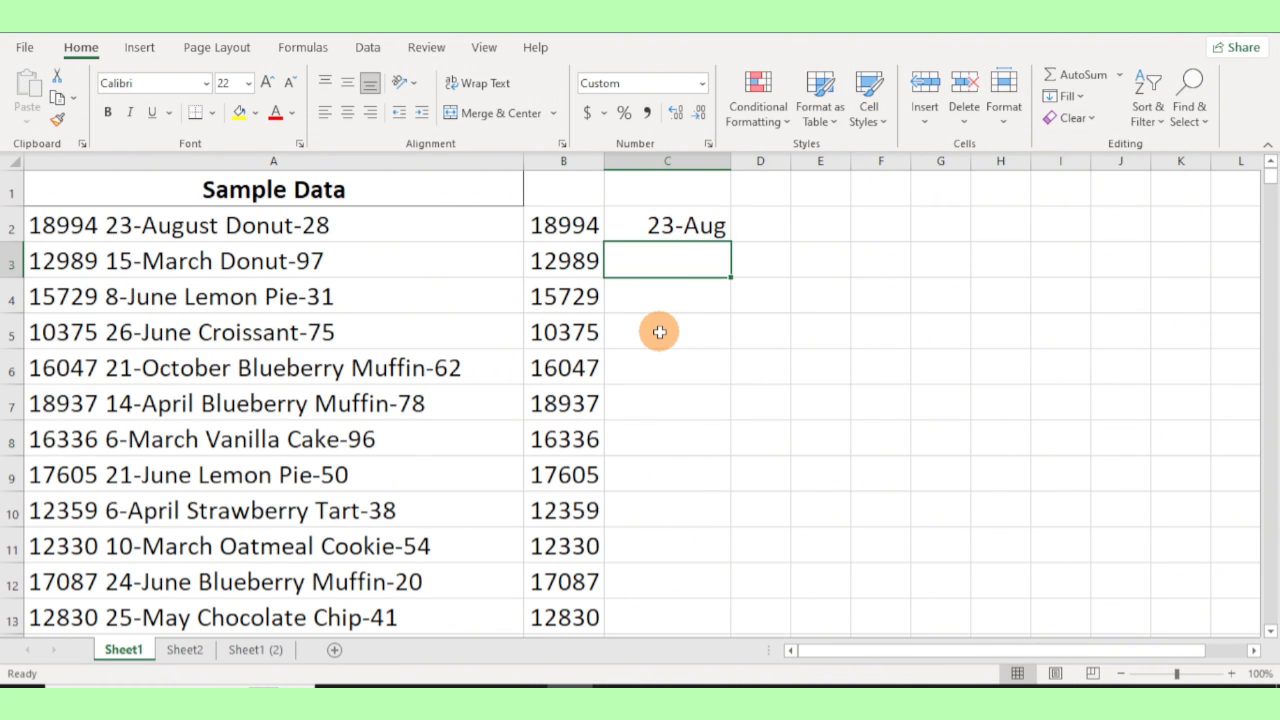
{"action": "key", "text": "ctrl+e"}
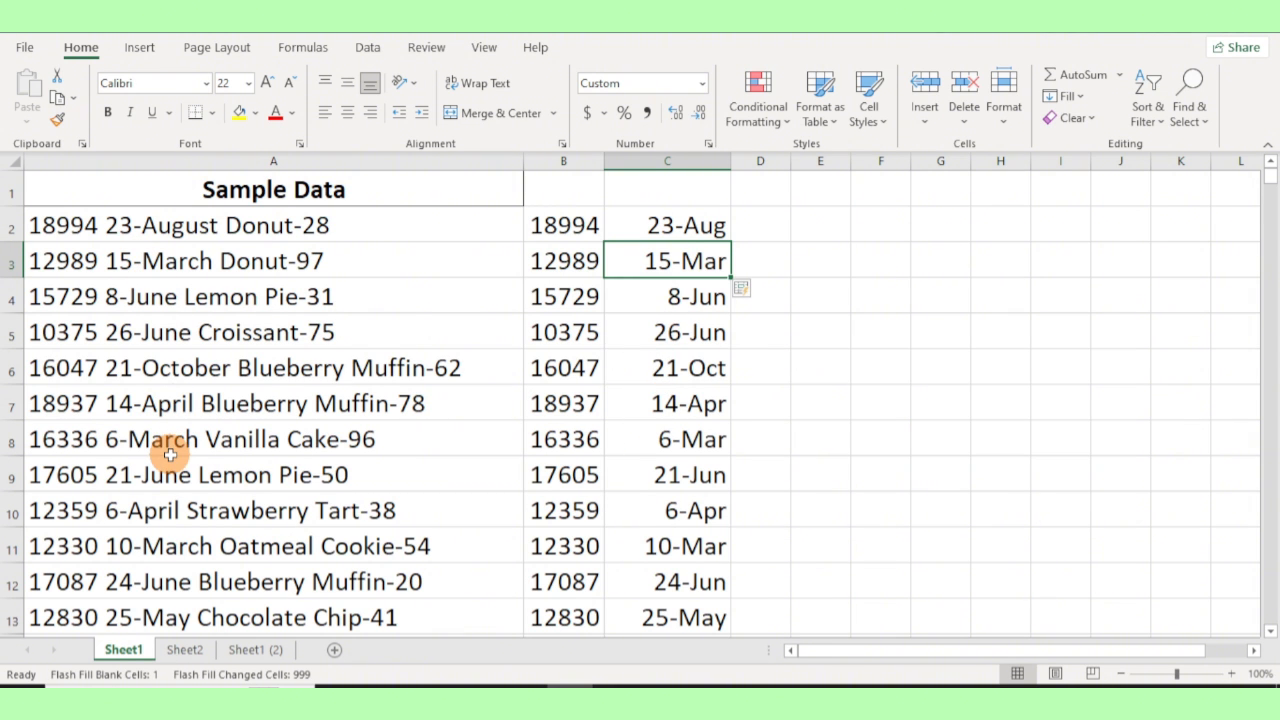
{"action": "scroll", "coordinate": [170, 455], "scroll_direction": "down", "scroll_amount": 4}
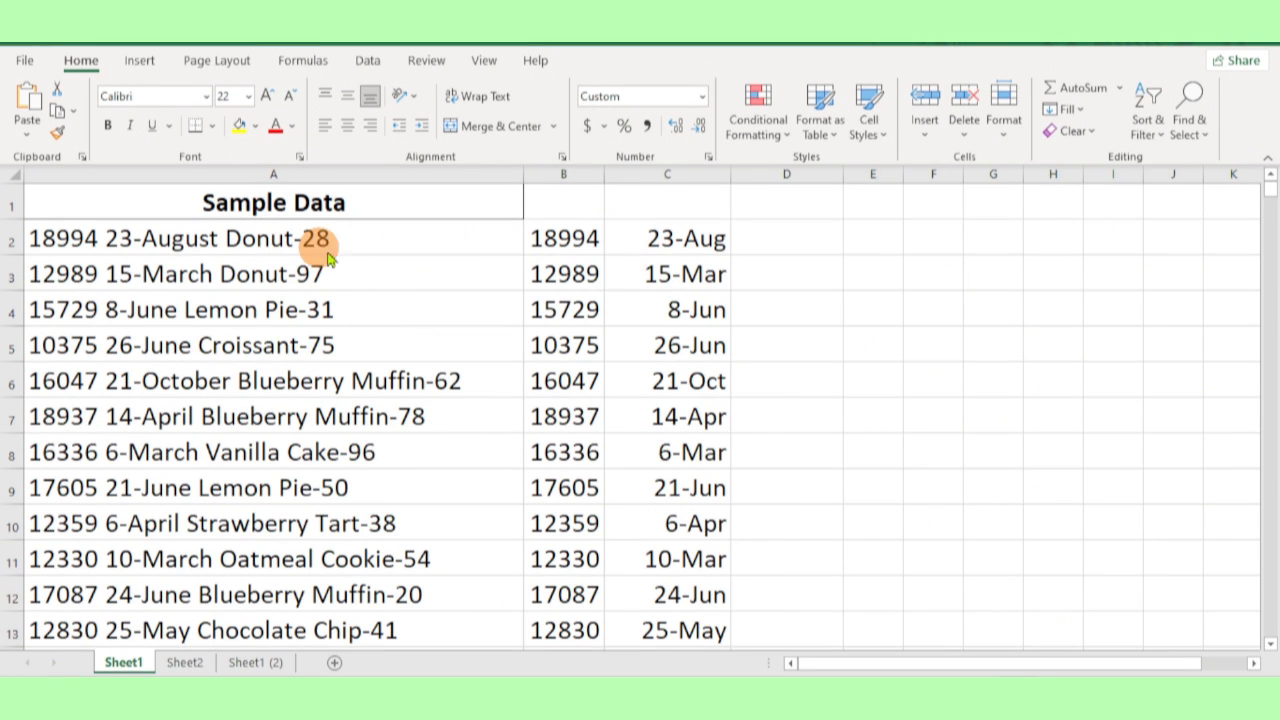
Step: Try to Flash Fill the product names in column D from the single example Donut in D2
{"action": "left_click", "coordinate": [786, 246]}
{"action": "left_click", "coordinate": [781, 242]}
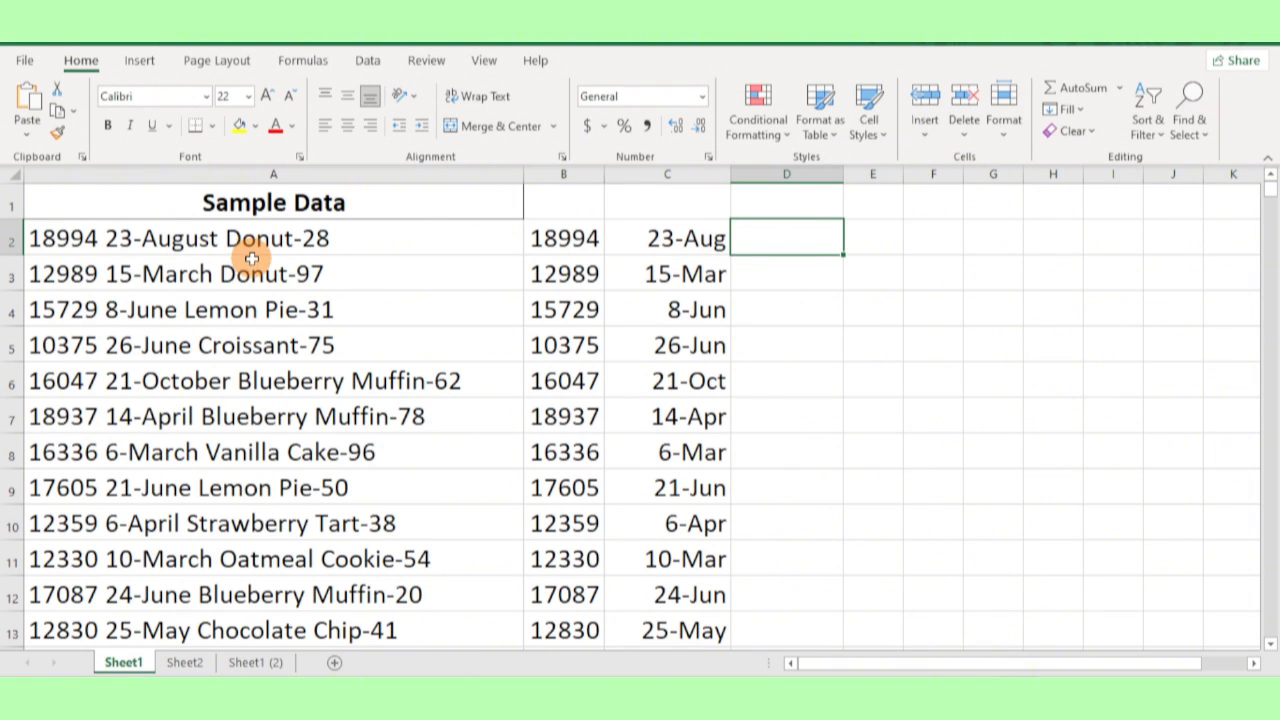
{"action": "type", "text": "Donut"}
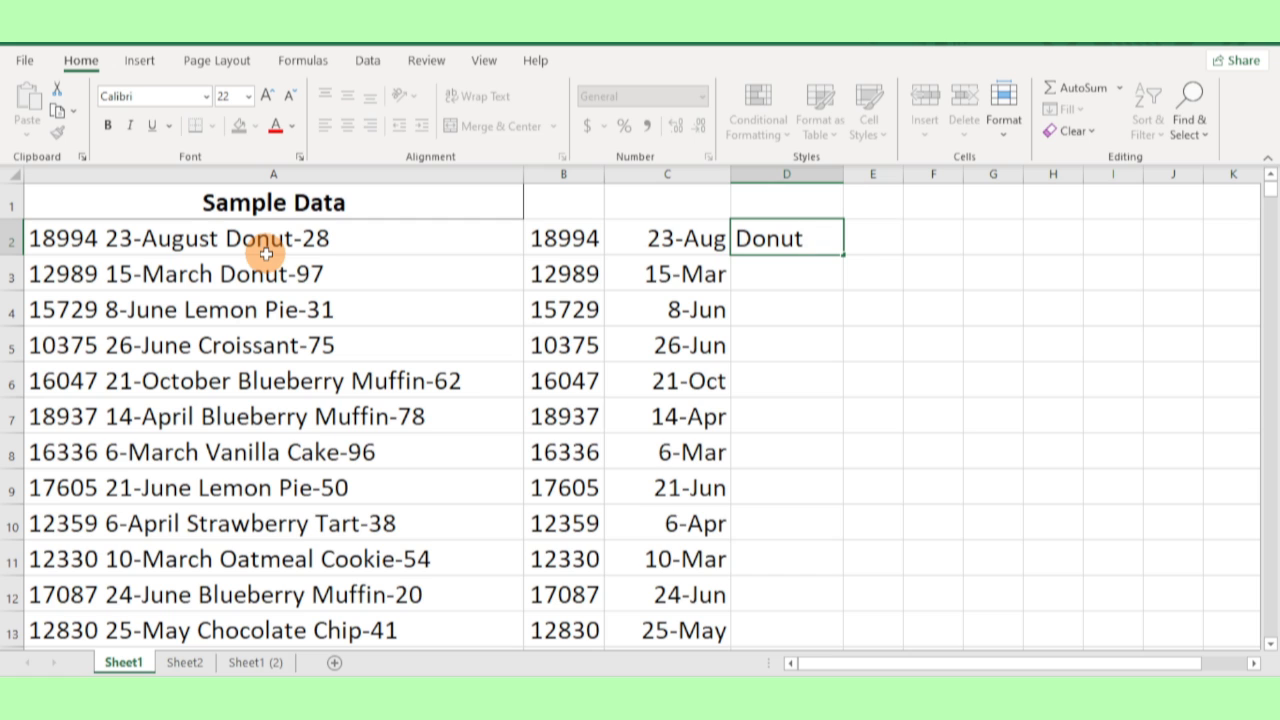
{"action": "left_click", "coordinate": [781, 281]}
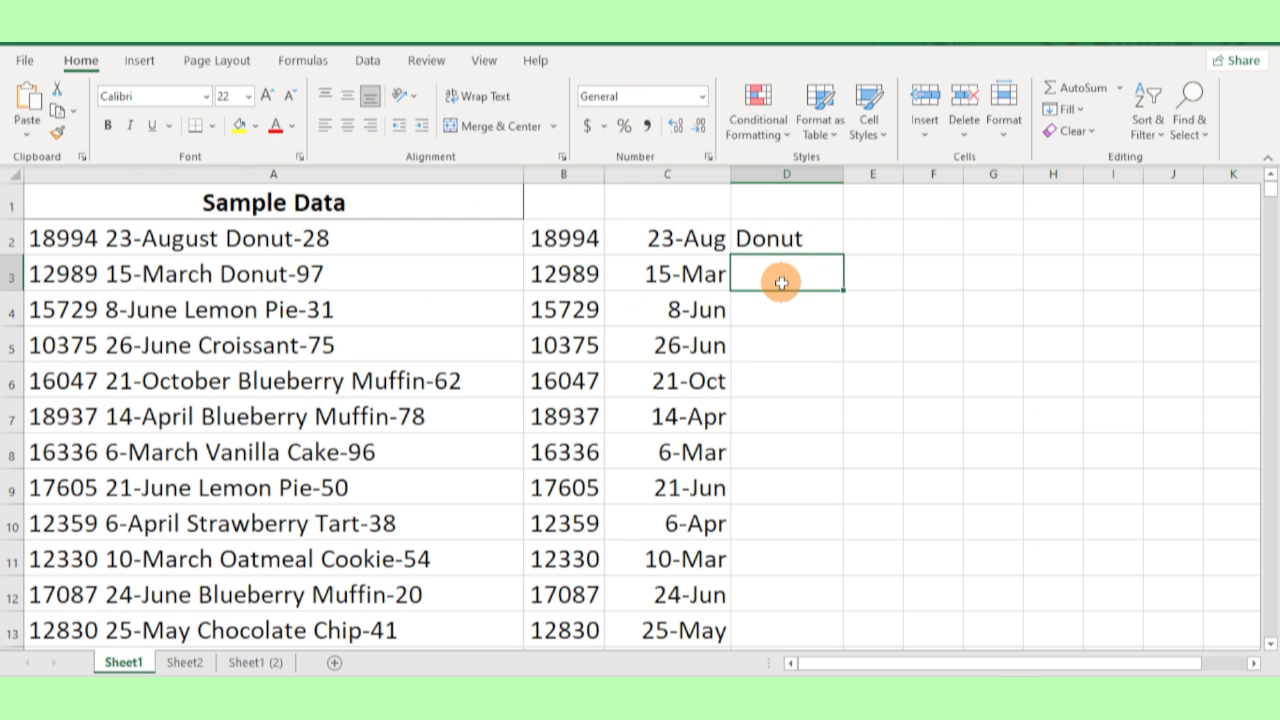
{"action": "key", "text": "ctrl+e"}
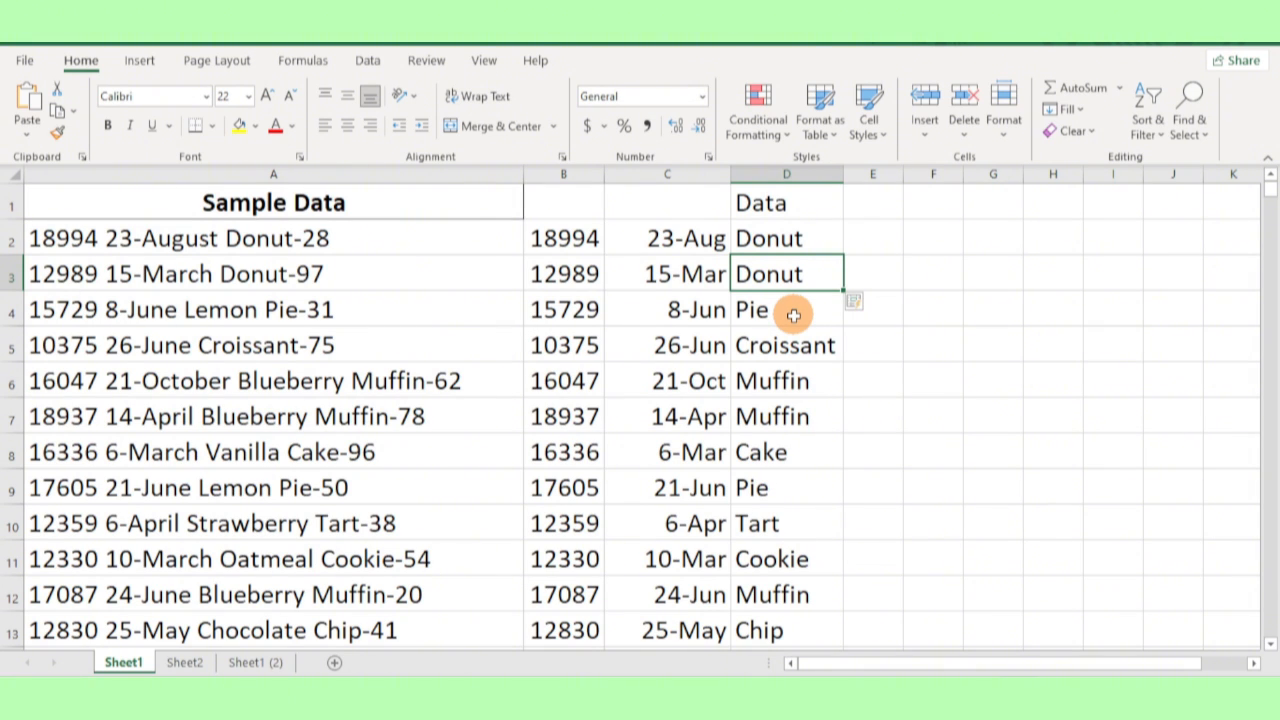
Step: Clear the filled product names from D2 through the last row and the Data heading in D1
{"action": "left_click", "coordinate": [771, 240]}
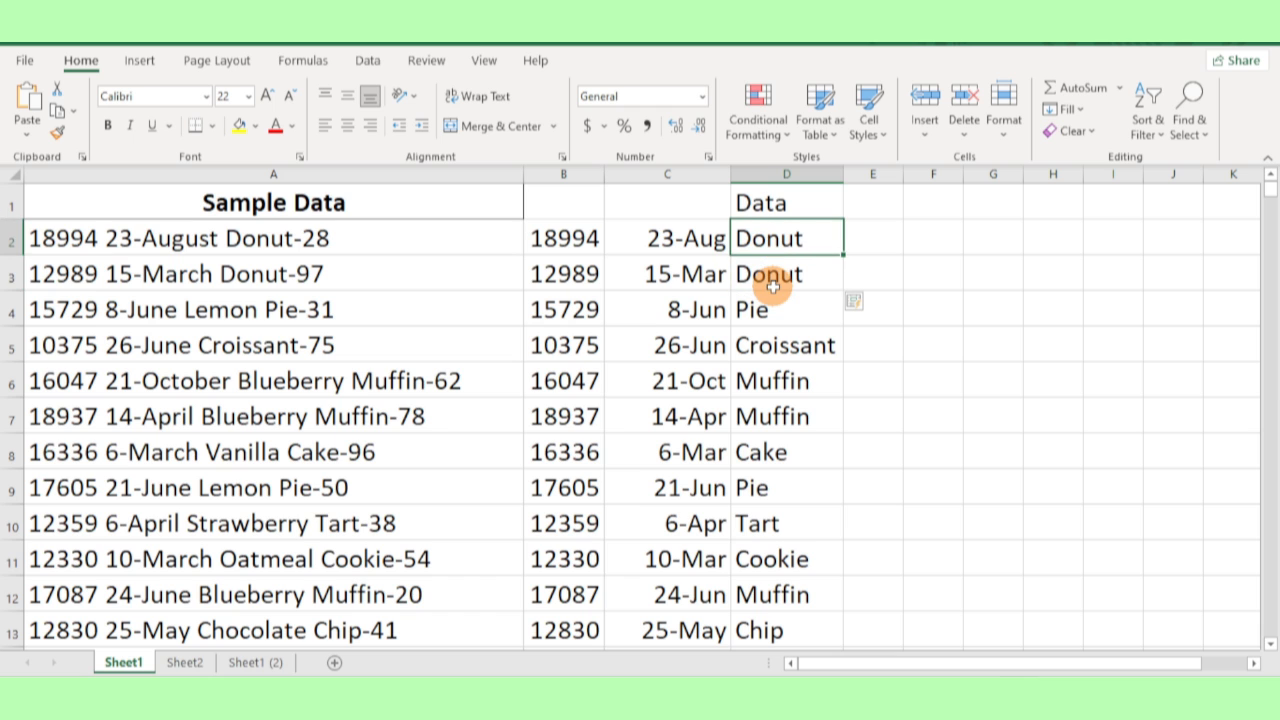
{"action": "key", "text": "ctrl+shift+Down"}
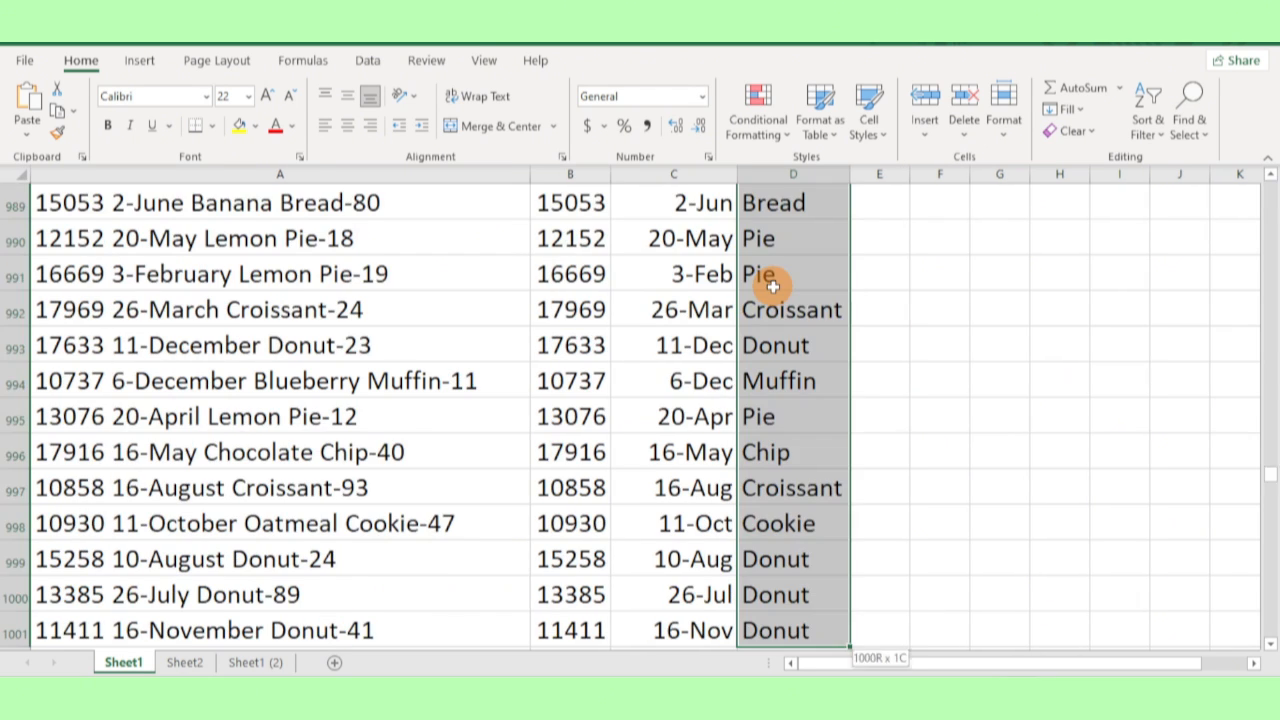
{"action": "key", "text": "Delete"}
{"action": "key", "text": "ctrl+BackSpace"}
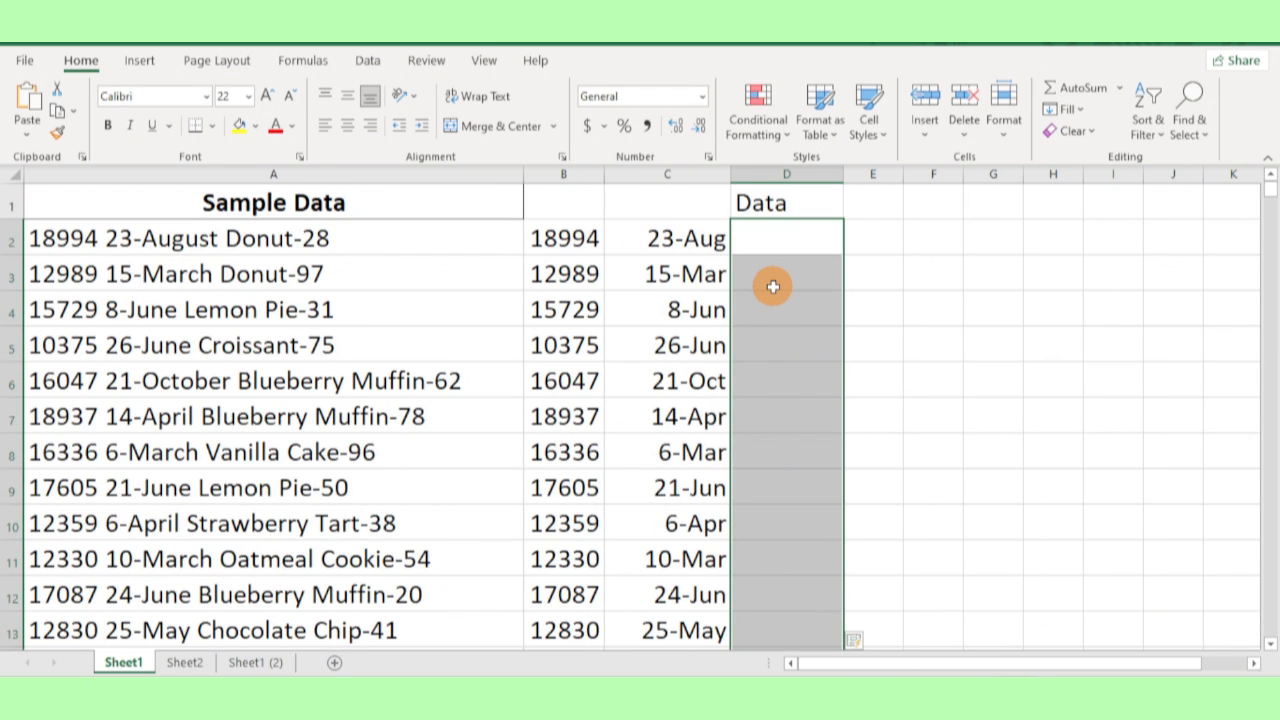
{"action": "left_click", "coordinate": [772, 204]}
{"action": "key", "text": "Delete"}
Step: Enter Donut in D2 and D3 and Lemon Pie in D4 as product examples, and Flash Fill the rest of column D
{"action": "left_click", "coordinate": [773, 246]}
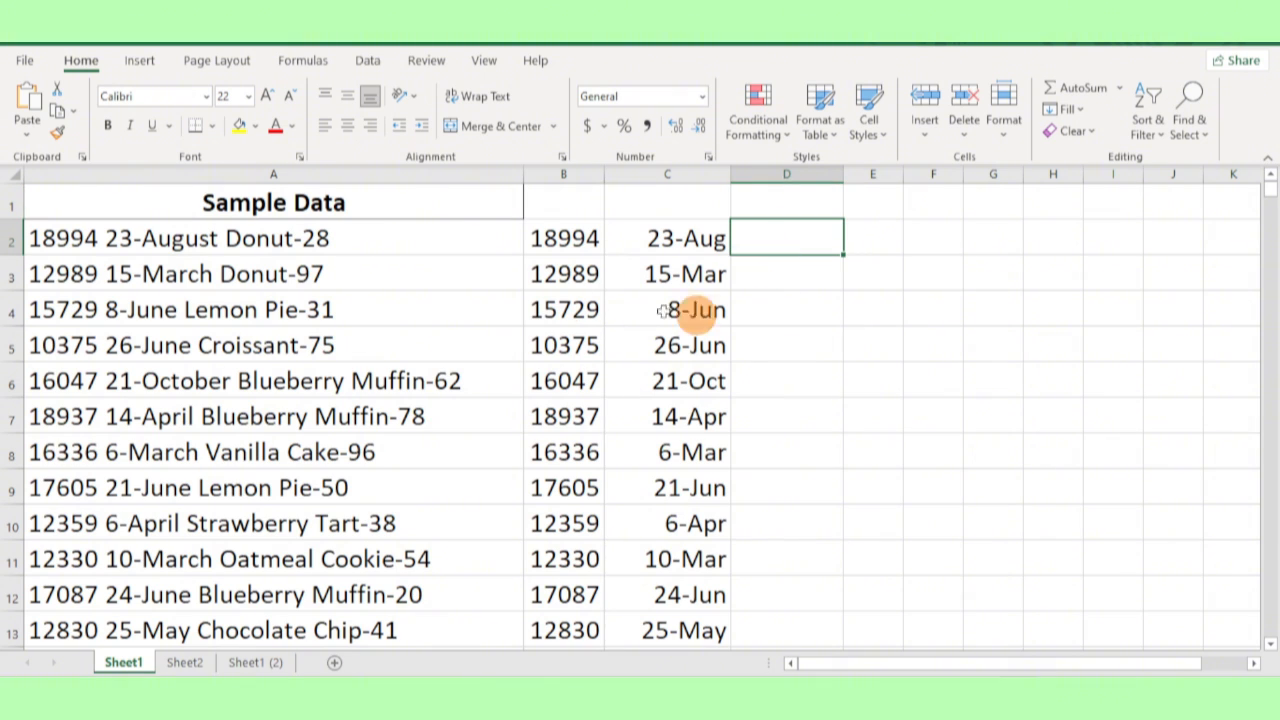
{"action": "type", "text": "Donut"}
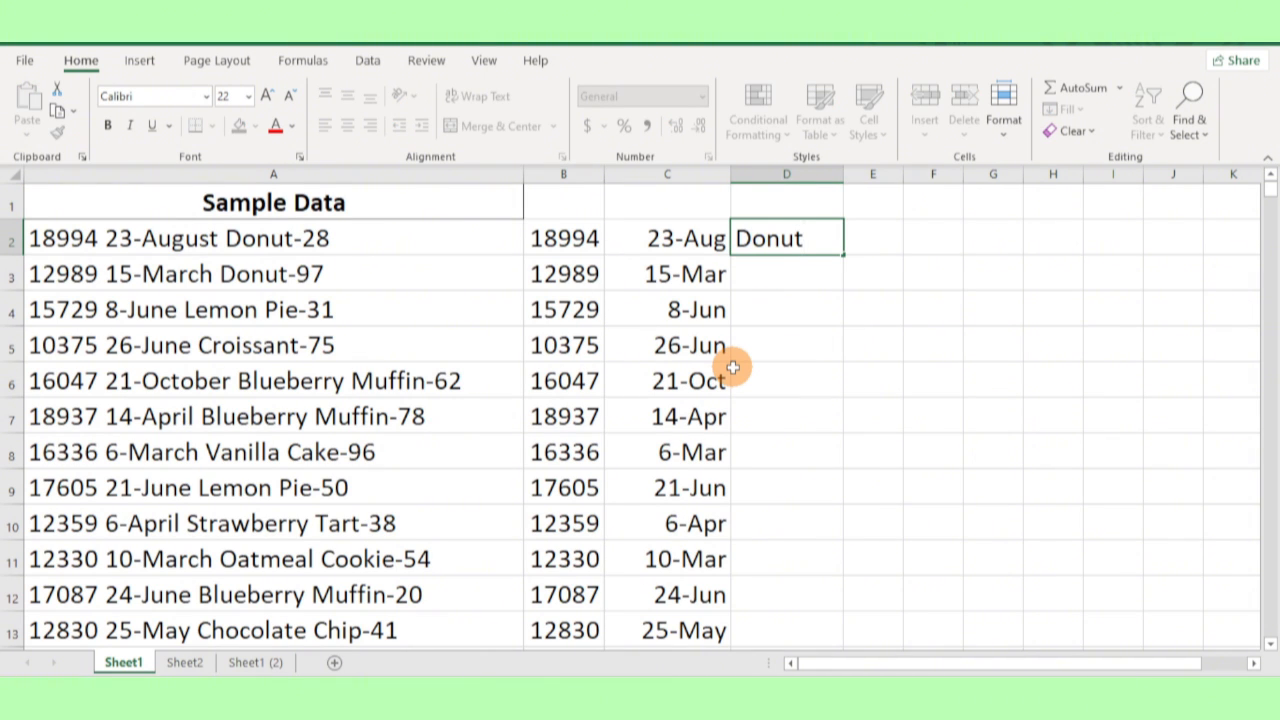
{"action": "key", "text": "Return"}
{"action": "type", "text": "D"}
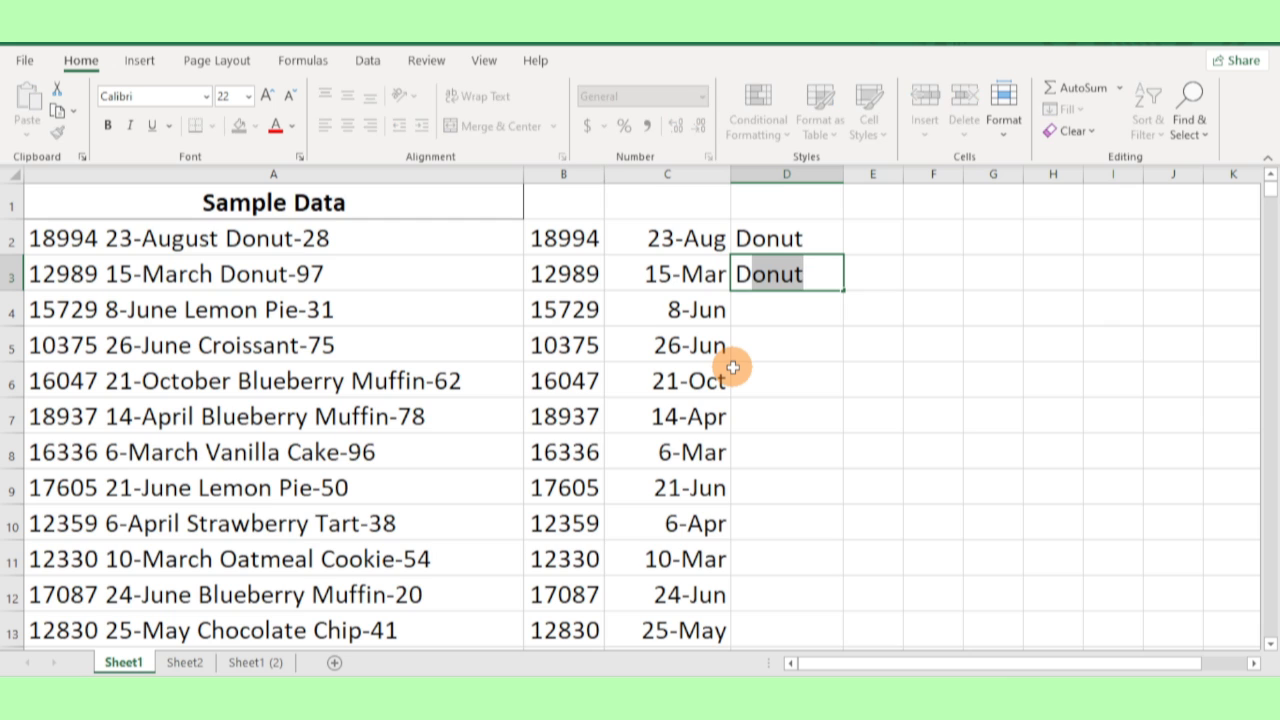
{"action": "key", "text": "Return"}
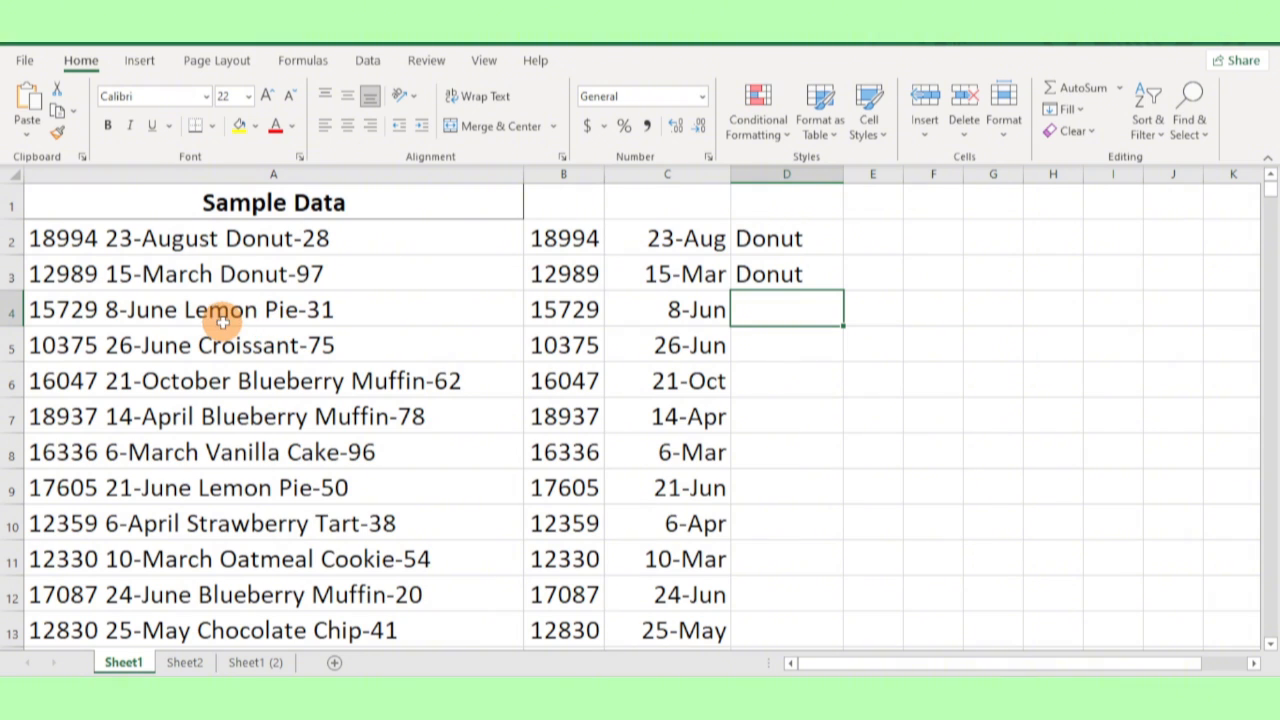
{"action": "type", "text": "Lemon Pie"}
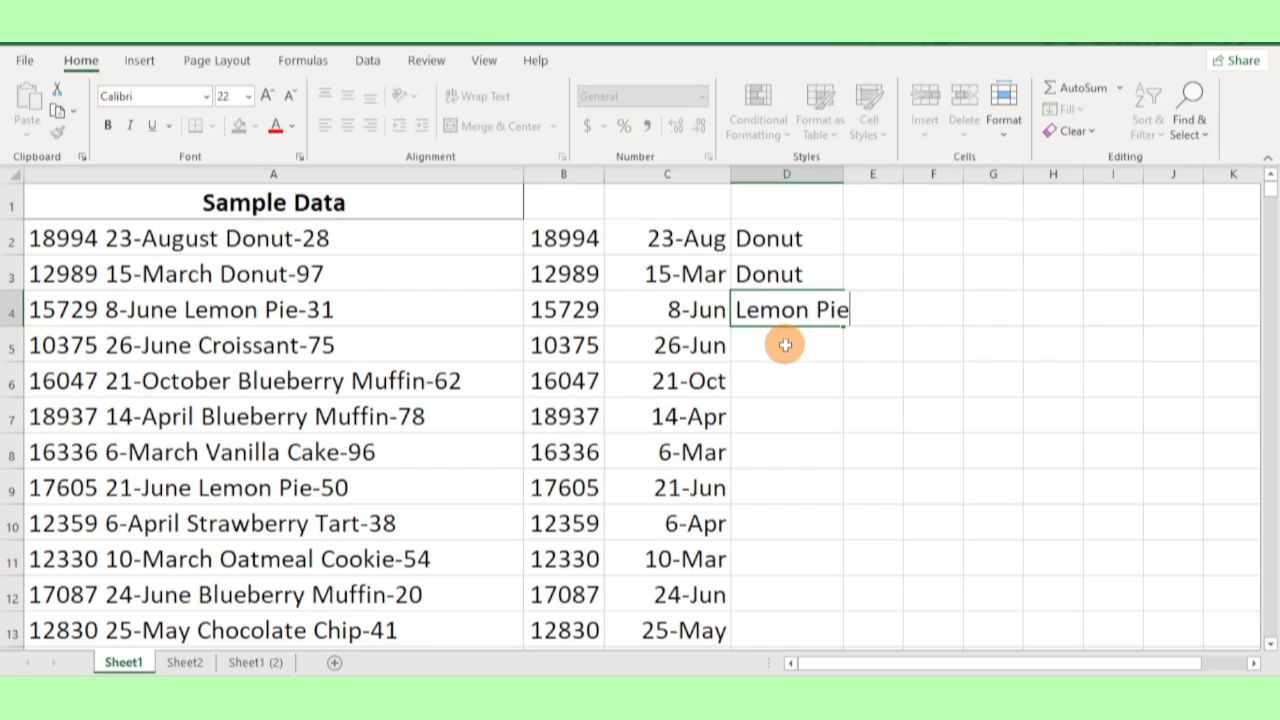
{"action": "key", "text": "Return"}
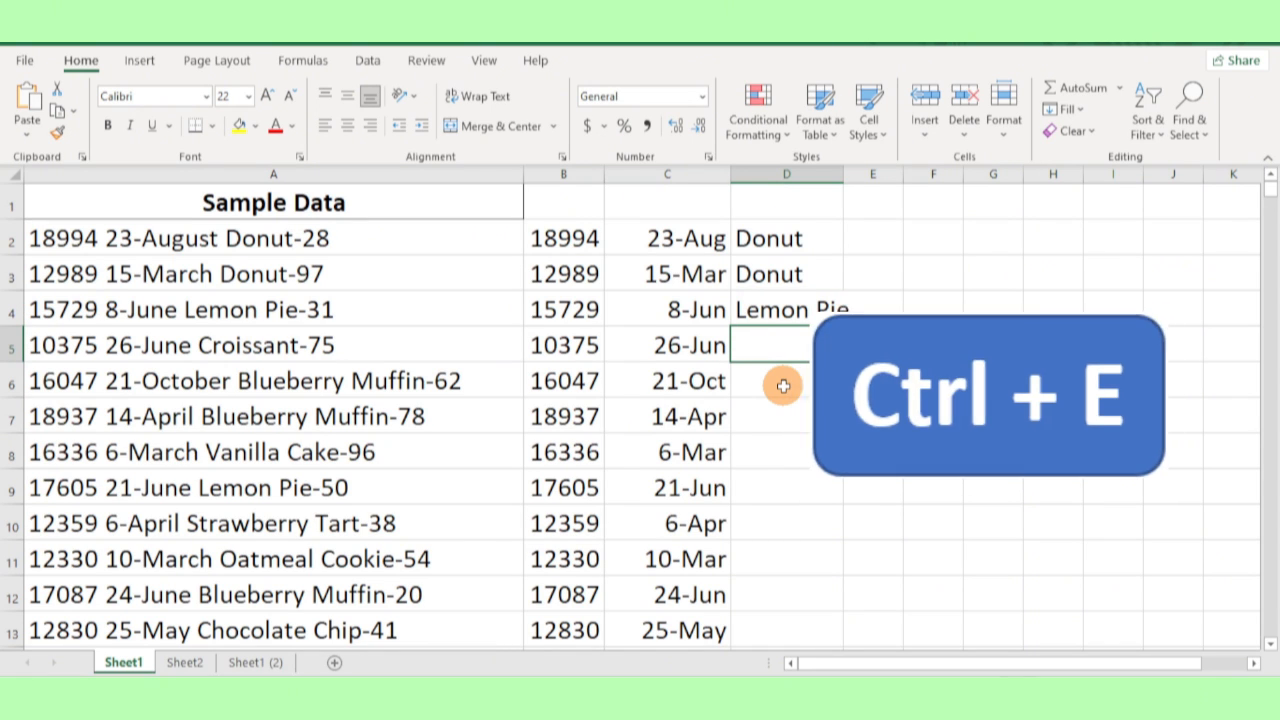
{"action": "key", "text": "ctrl+e"}
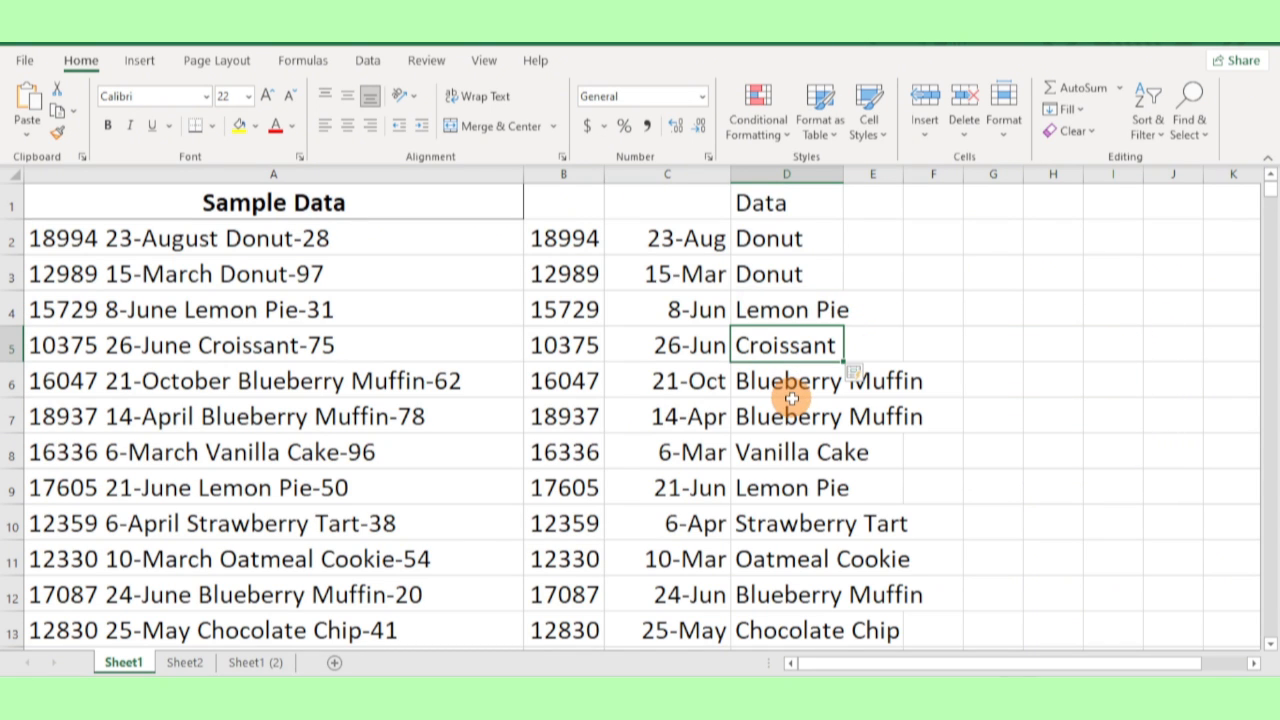
Step: Check the filled product names in column D against the source records and autofit the column's width
{"action": "left_click", "coordinate": [791, 412]}
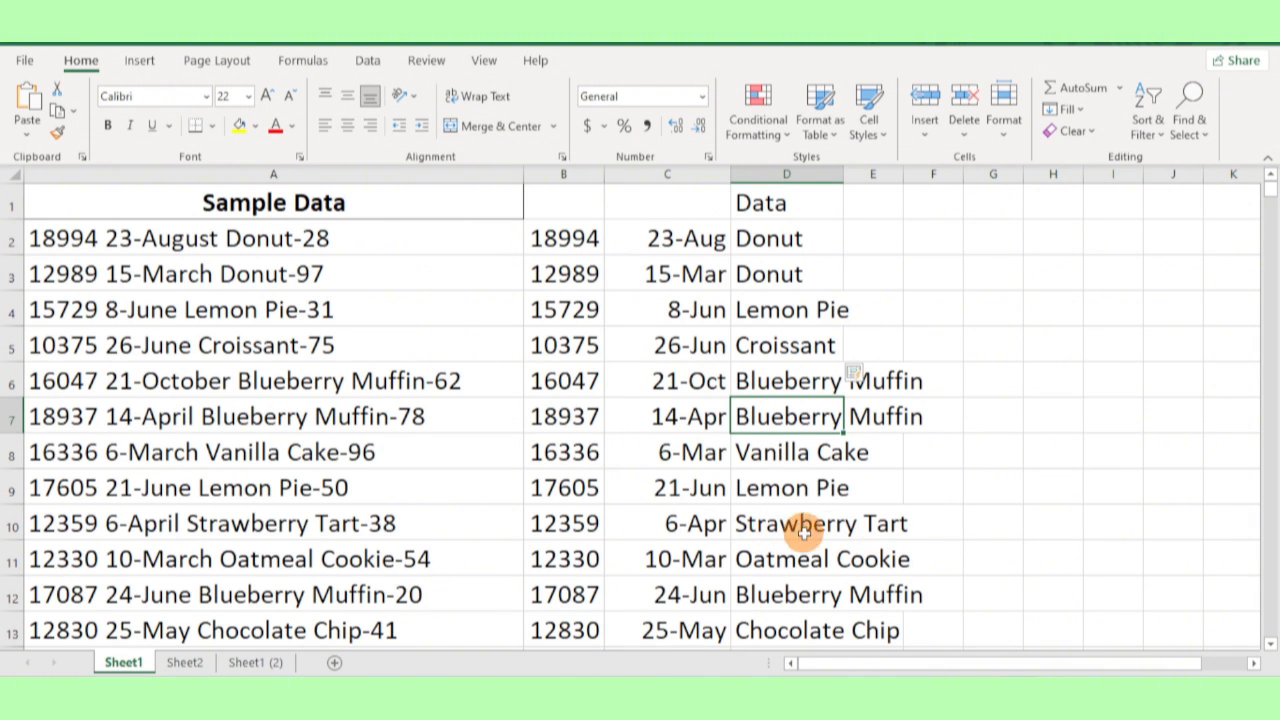
{"action": "scroll", "coordinate": [815, 525], "scroll_direction": "down", "scroll_amount": 4}
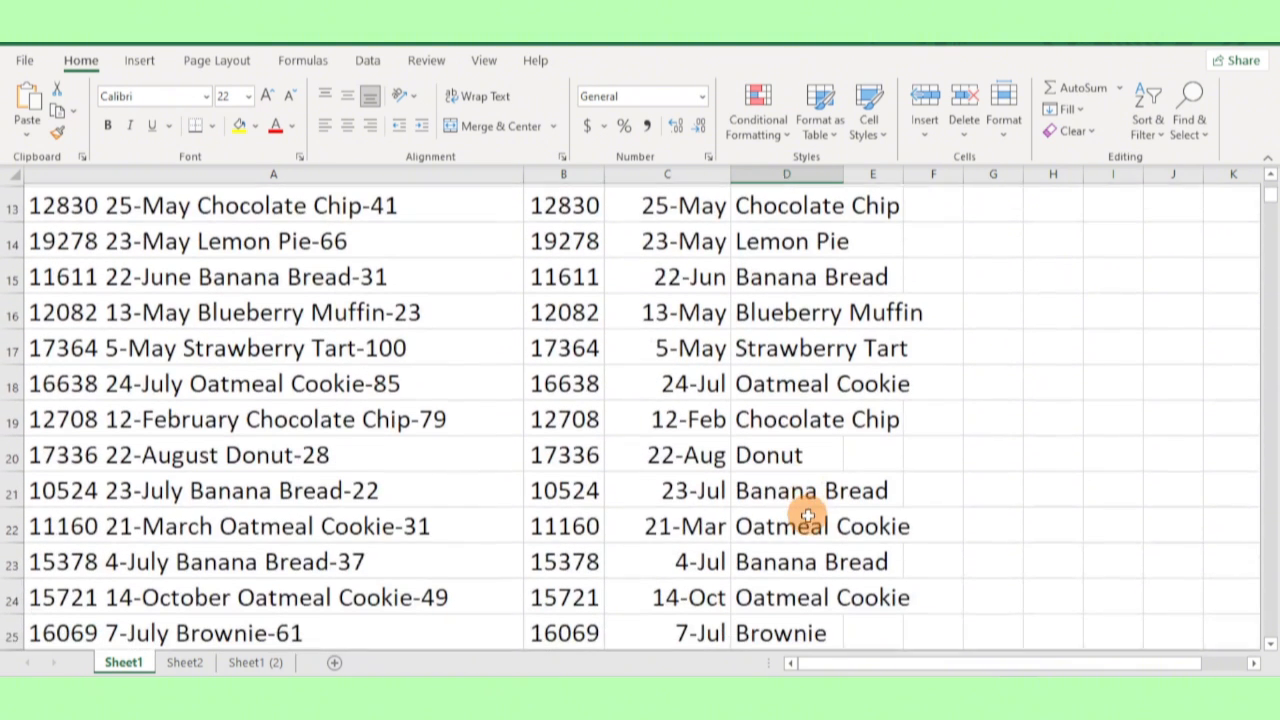
{"action": "left_click", "coordinate": [782, 462]}
{"action": "scroll", "coordinate": [798, 528], "scroll_direction": "down", "scroll_amount": 1}
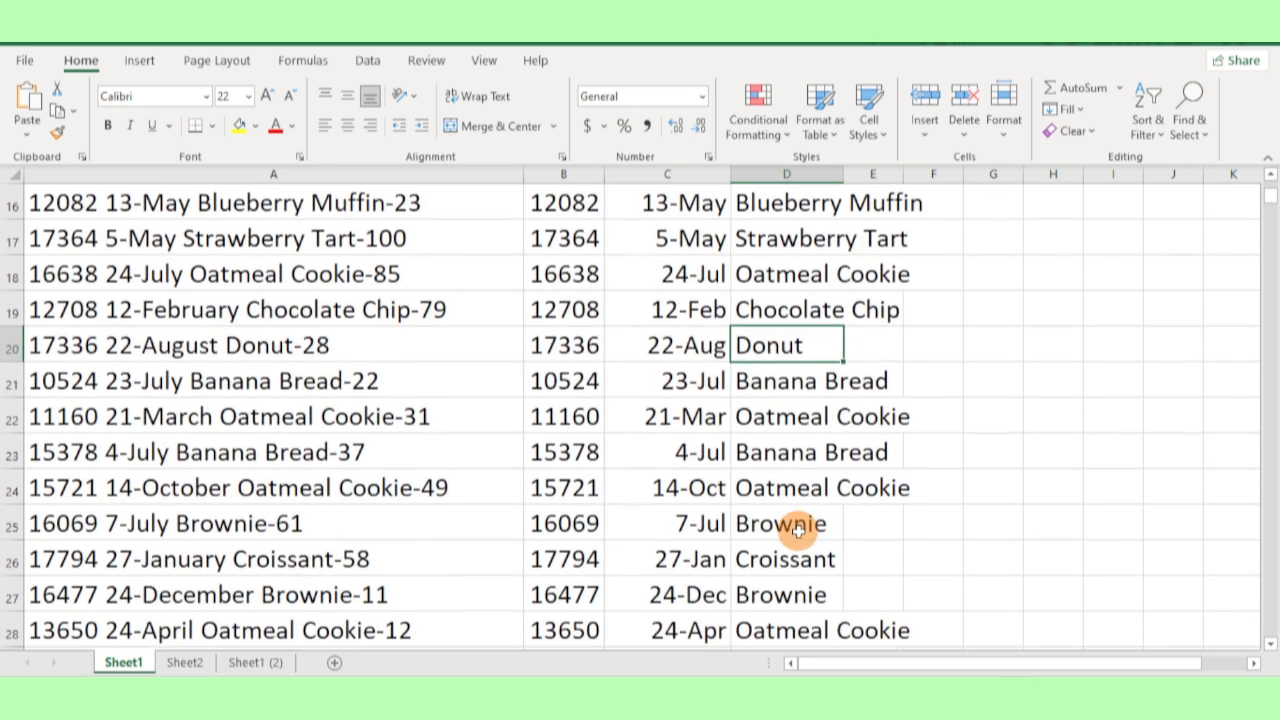
{"action": "left_click", "coordinate": [796, 530]}
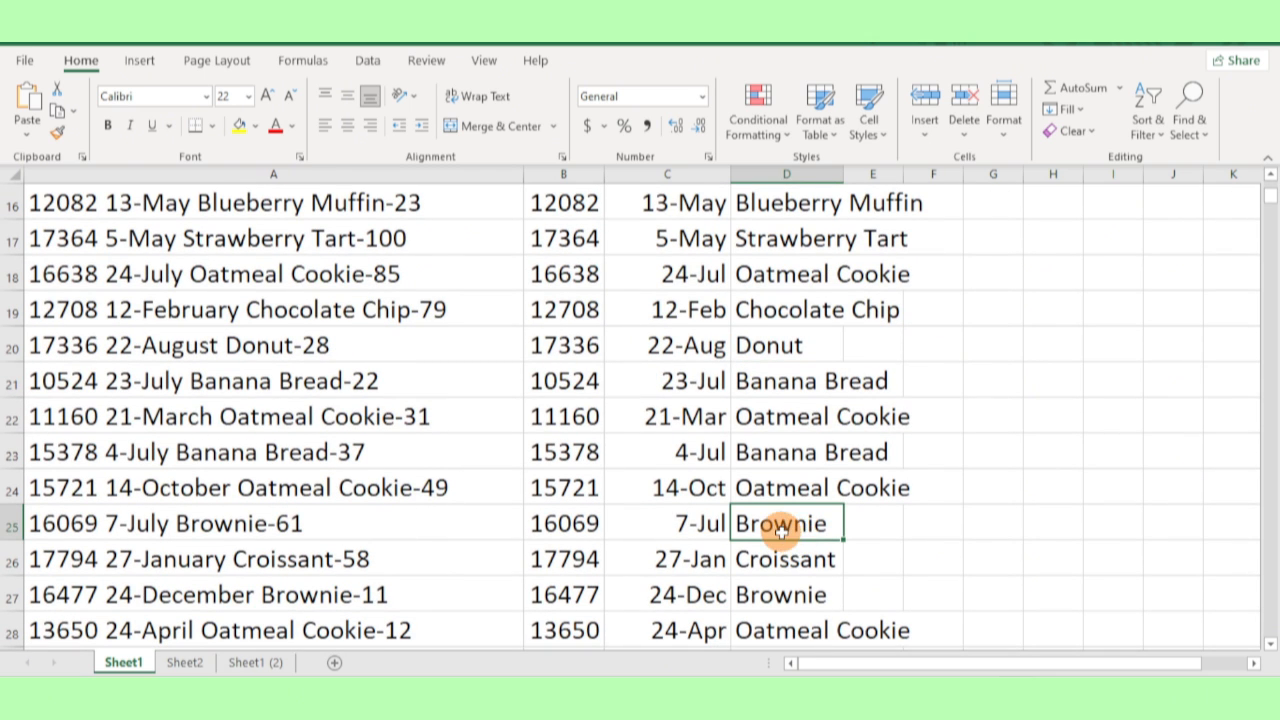
{"action": "scroll", "coordinate": [790, 530], "scroll_direction": "up", "scroll_amount": 5}
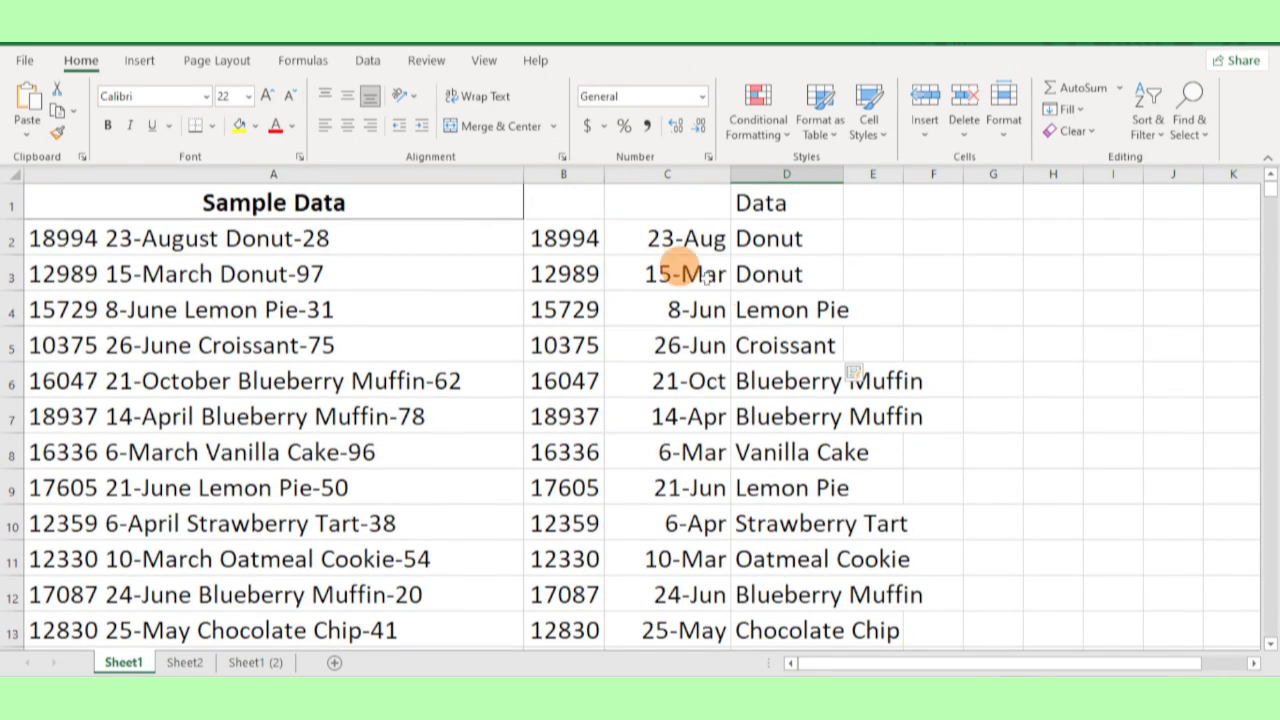
{"action": "double_click", "coordinate": [842, 182]}
{"action": "left_click", "coordinate": [814, 248]}
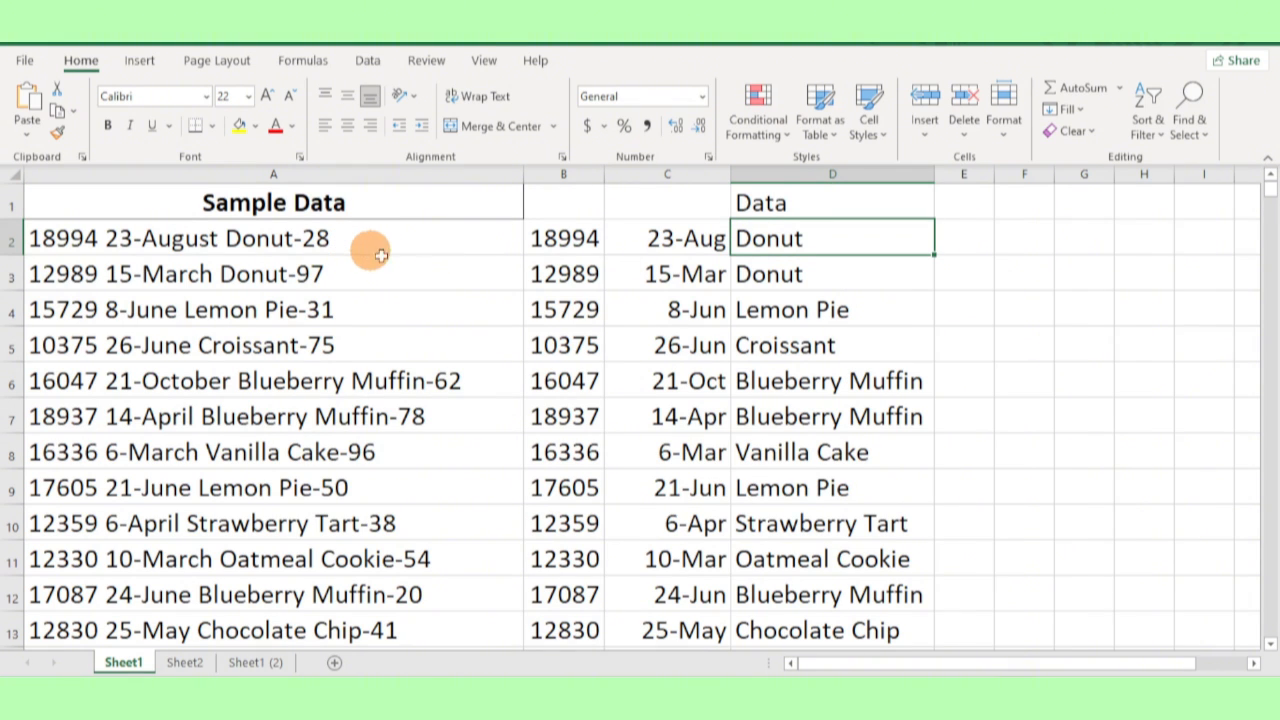
Step: Enter 28 in E2 as the quantity example and Flash Fill the rest of column E from it
{"action": "left_click", "coordinate": [966, 248]}
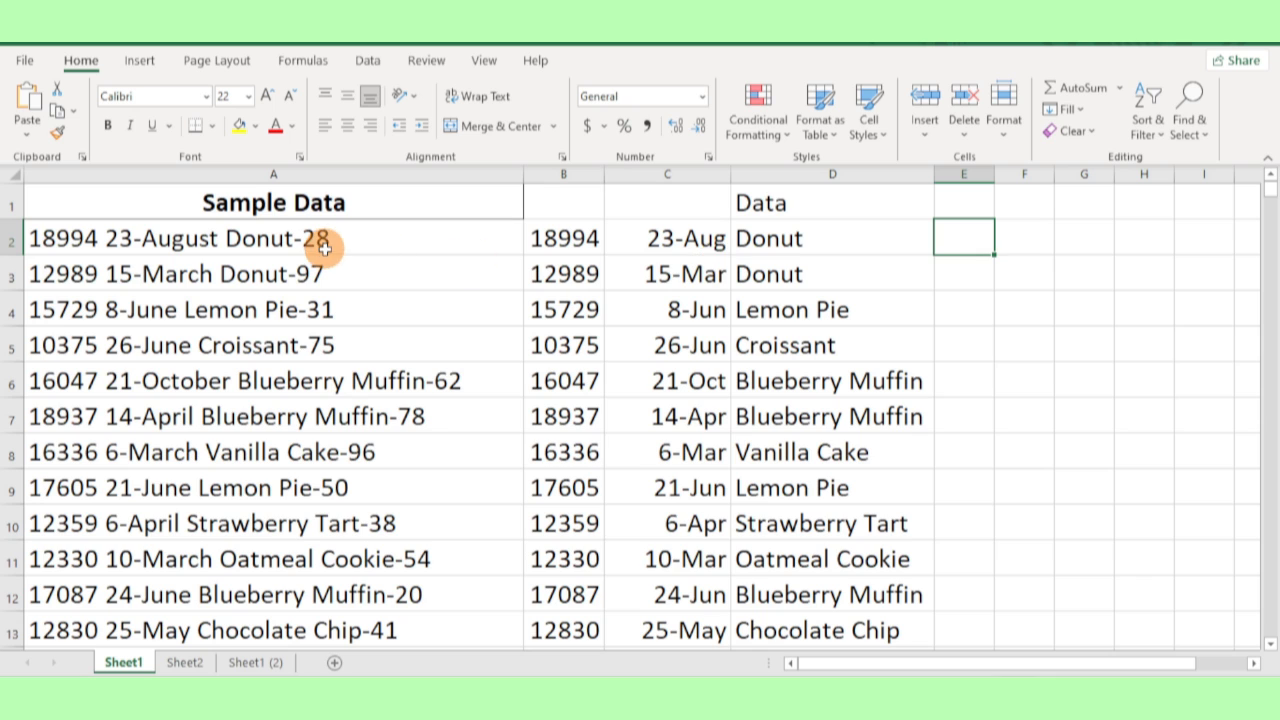
{"action": "type", "text": "2"}
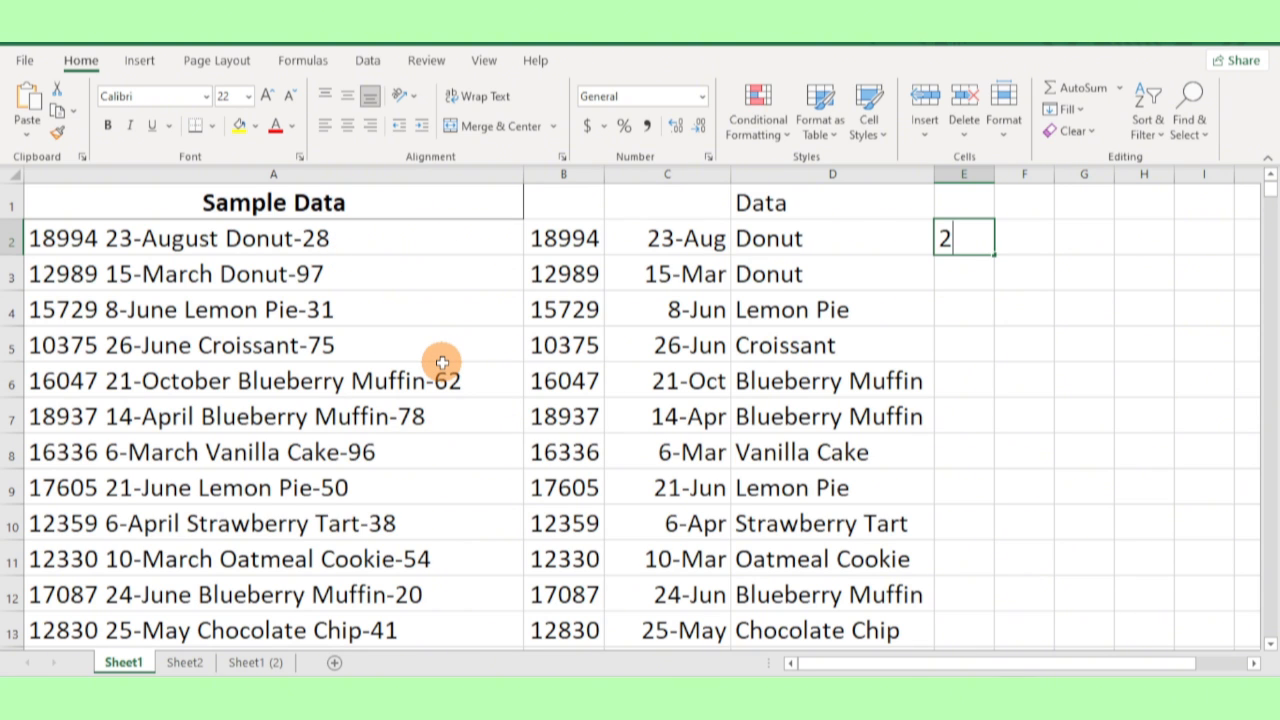
{"action": "type", "text": "8"}
{"action": "left_click", "coordinate": [972, 270]}
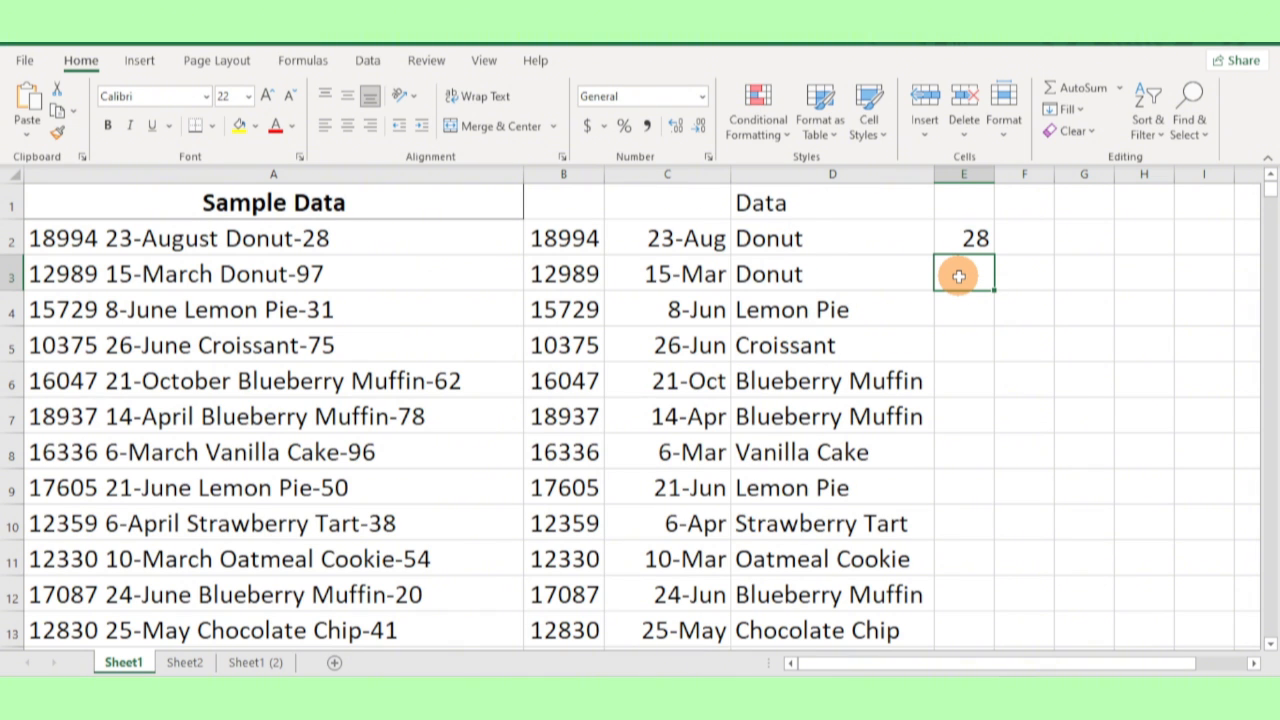
{"action": "key", "text": "ctrl+e"}
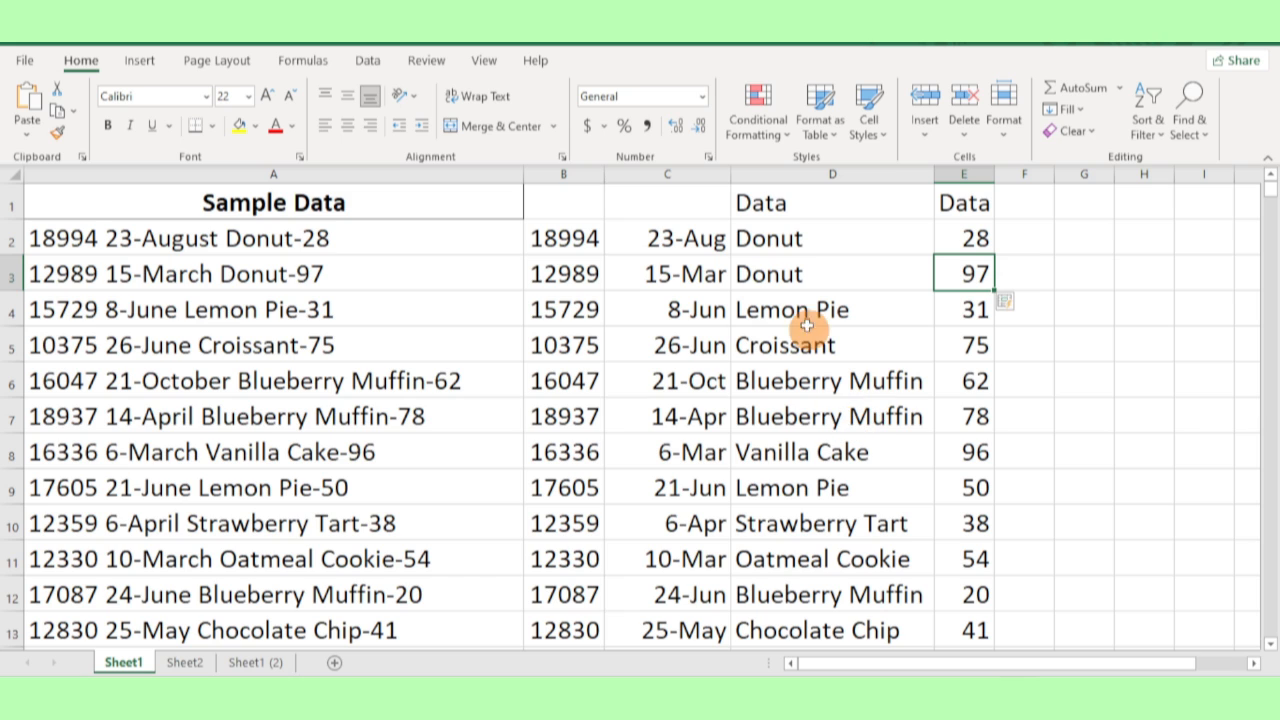
Step: Examine the first product and quantity values in columns D and E and the headings above them
{"action": "left_click", "coordinate": [795, 240]}
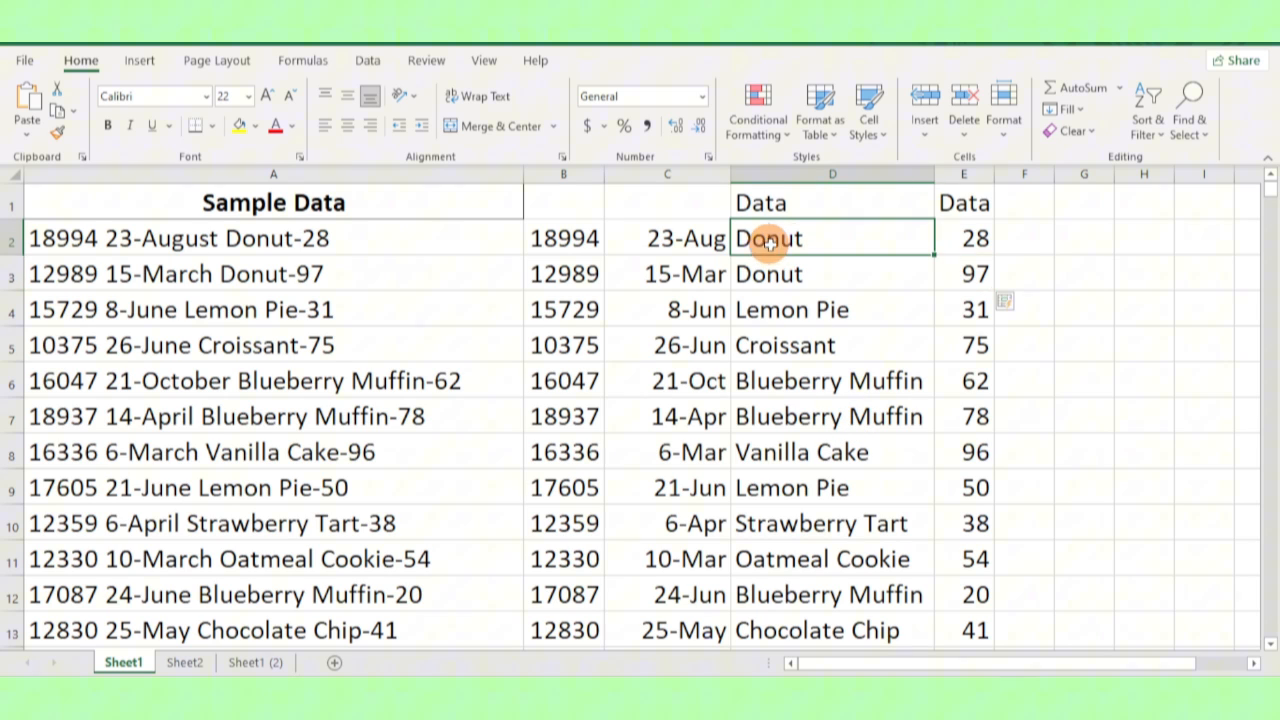
{"action": "left_click", "coordinate": [957, 241]}
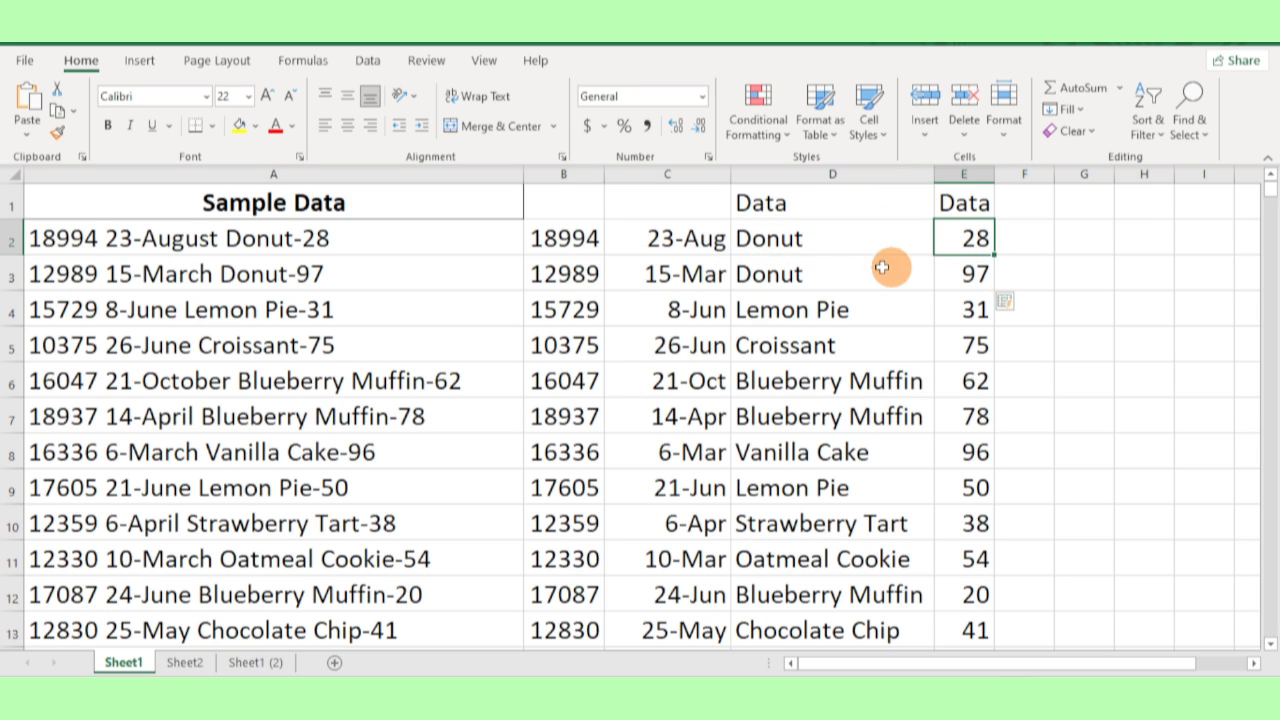
{"action": "left_click", "coordinate": [796, 213]}
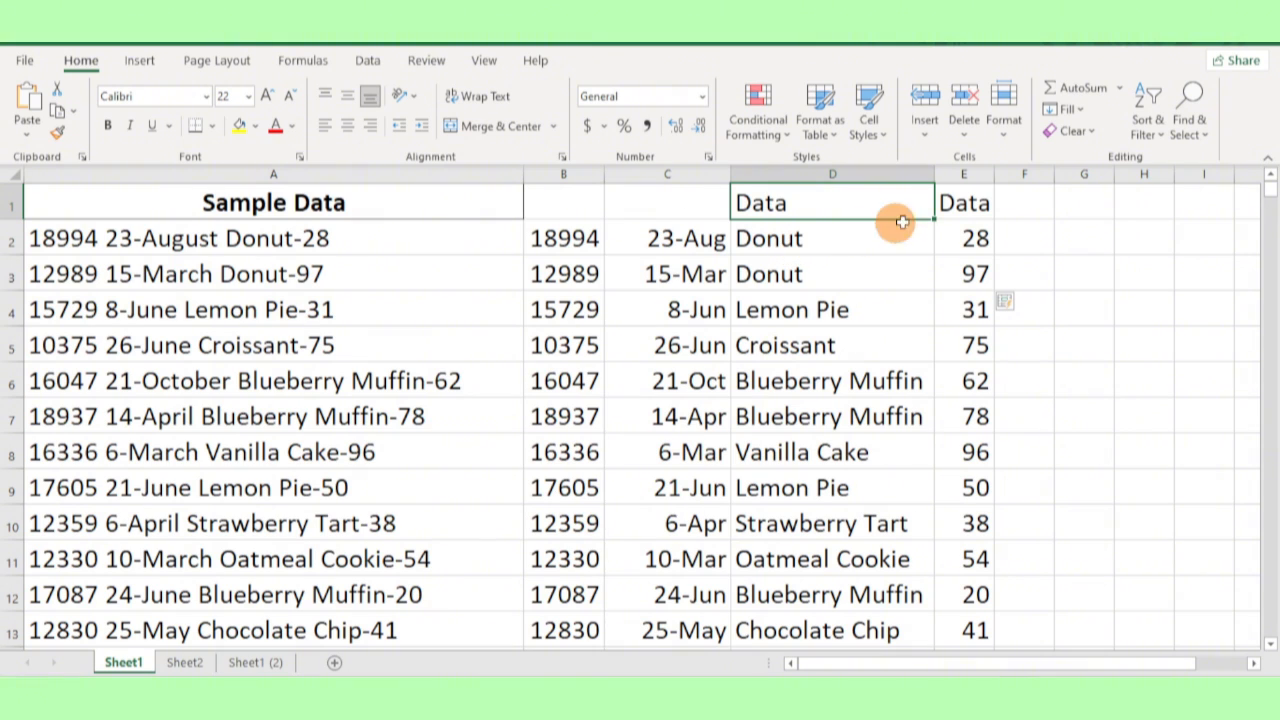
{"action": "left_click", "coordinate": [955, 210]}
{"action": "left_click", "coordinate": [851, 209]}
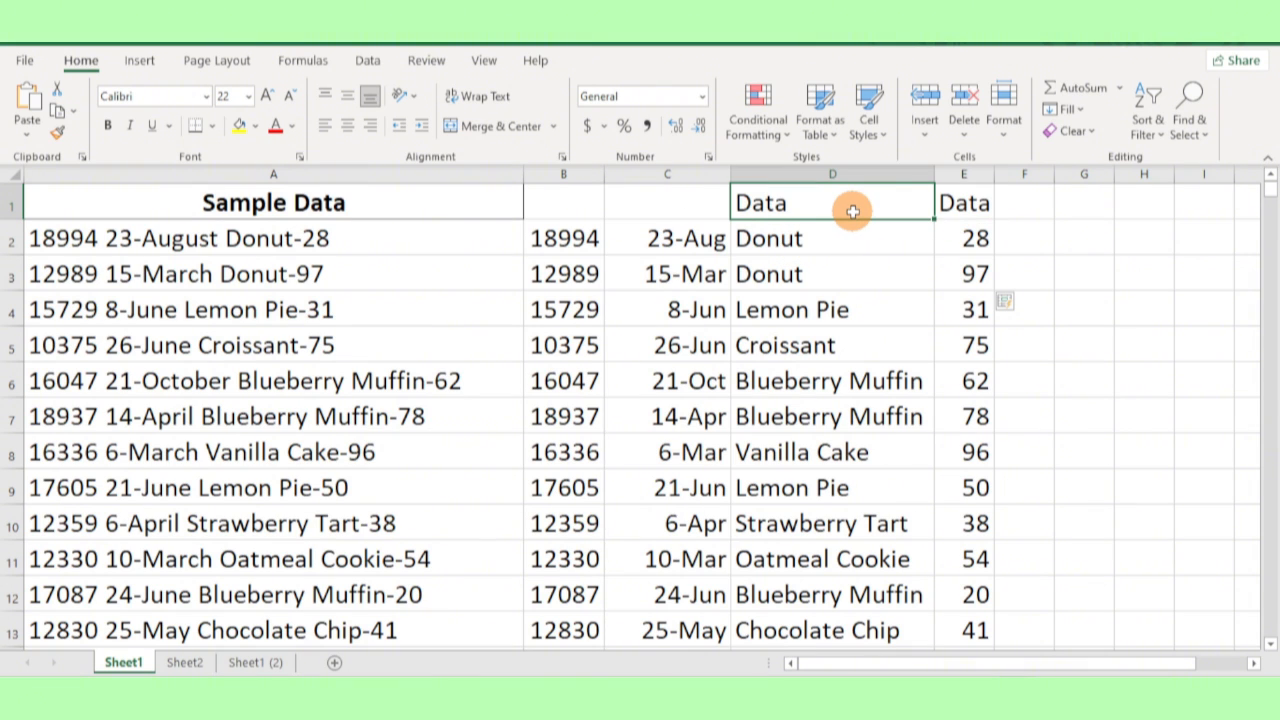
Step: Copy the split product number, date, product and quantity values in B2:E1001 of Sheet1
{"action": "left_click", "coordinate": [968, 206]}
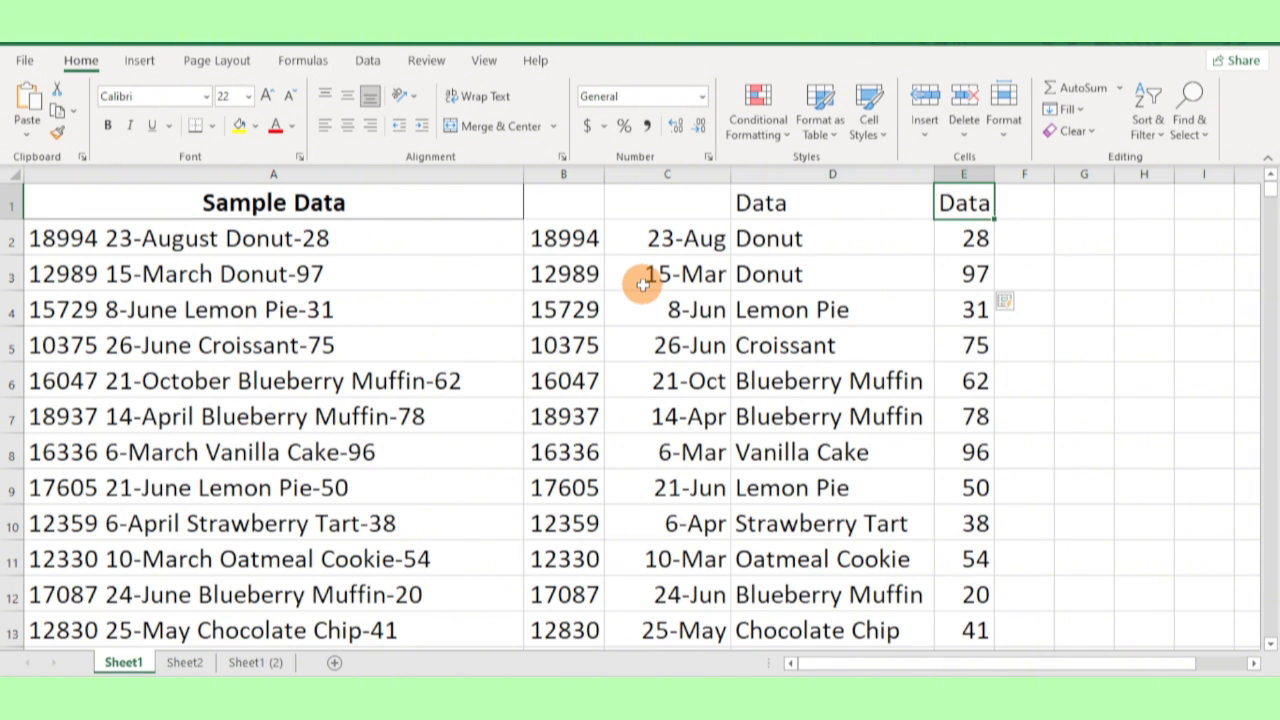
{"action": "left_click", "coordinate": [572, 244]}
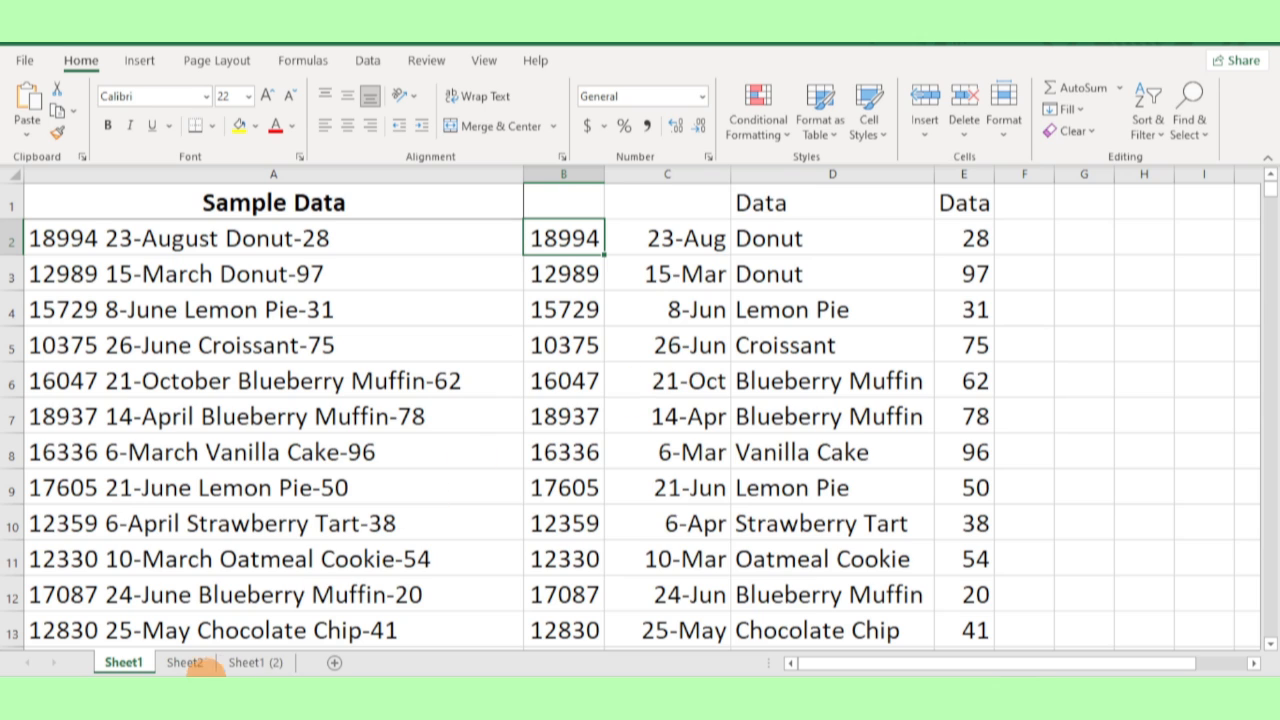
{"action": "left_click", "coordinate": [184, 663]}
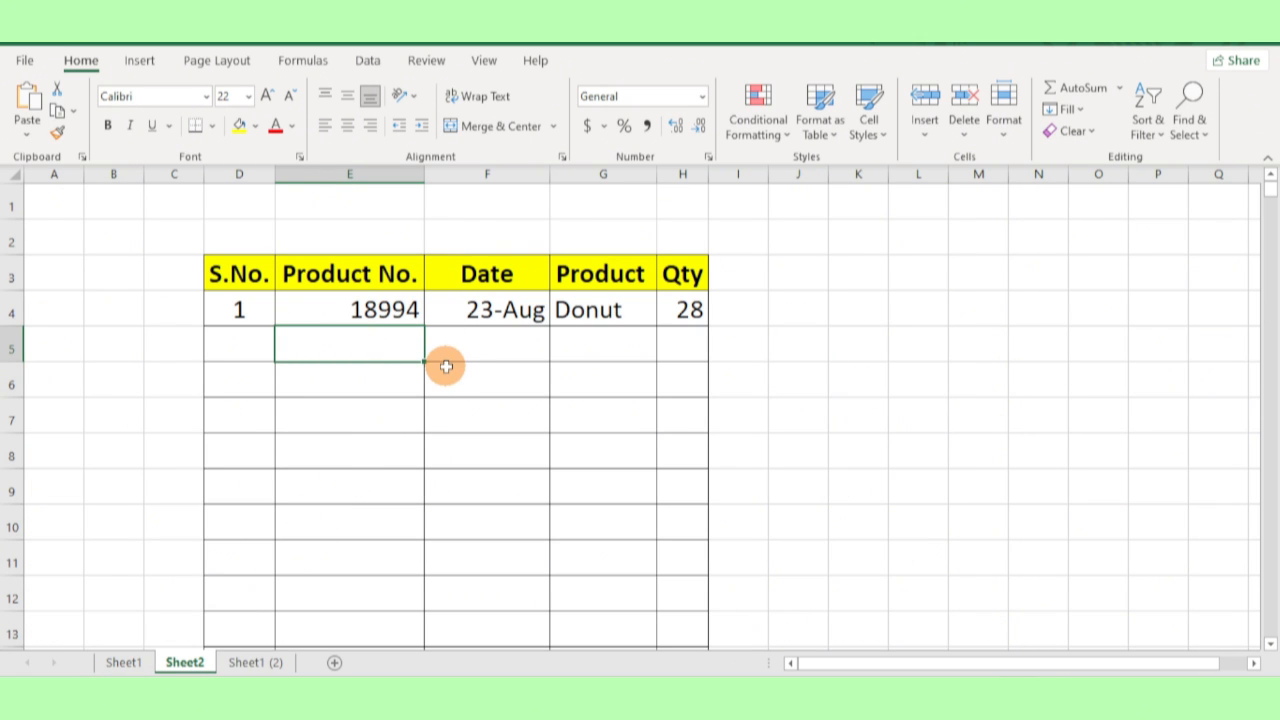
{"action": "left_click", "coordinate": [125, 663]}
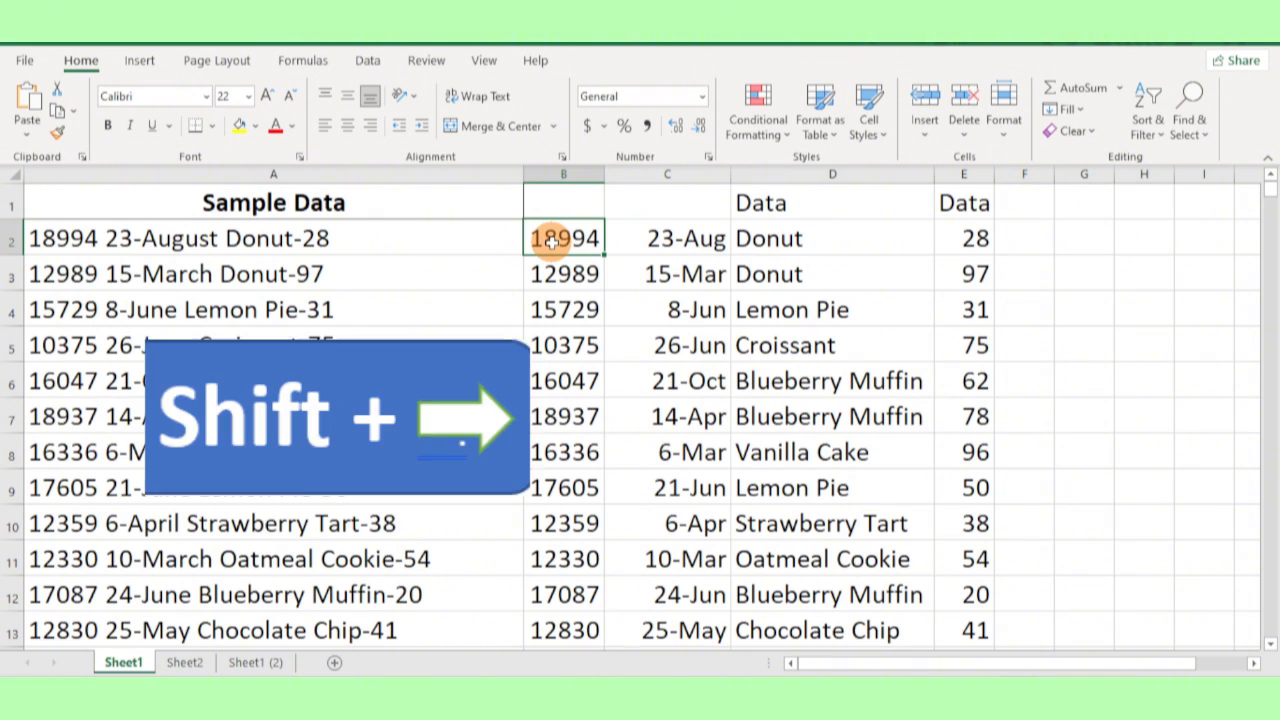
{"action": "key", "text": "shift+Right"}
{"action": "key", "text": "shift+Right"}
{"action": "key", "text": "shift+Right"}
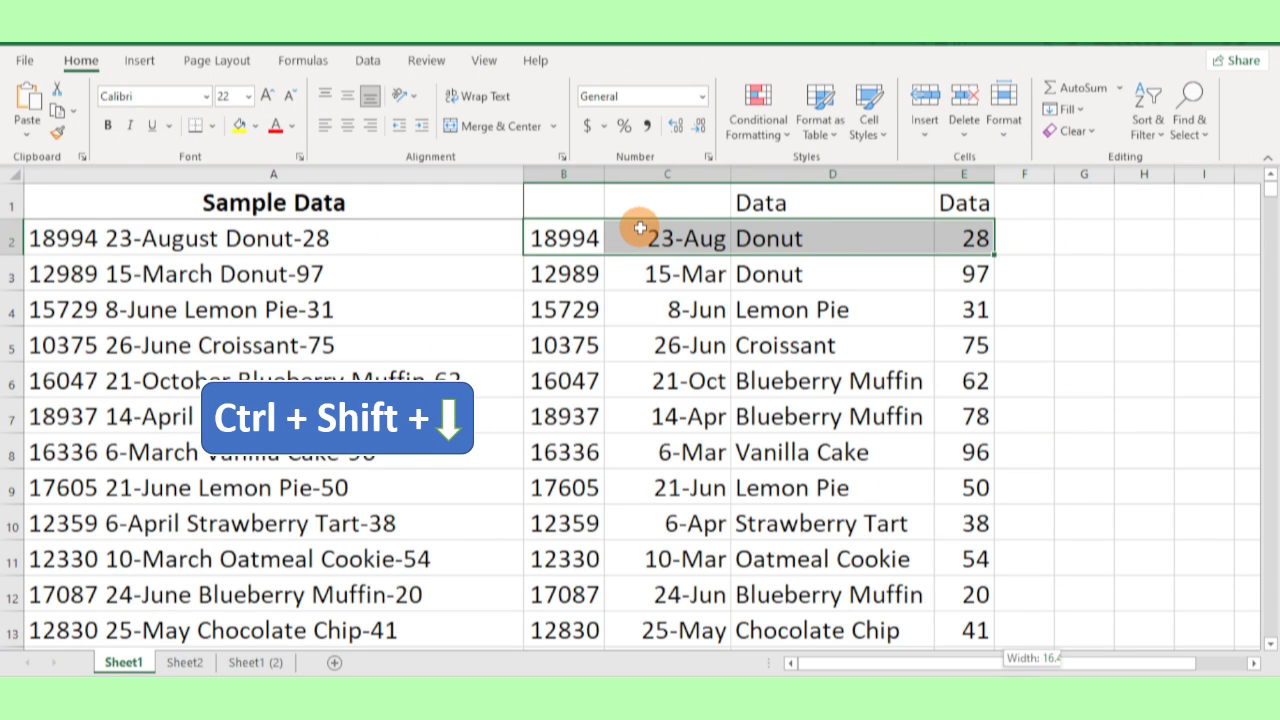
{"action": "key", "text": "ctrl+shift+Down"}
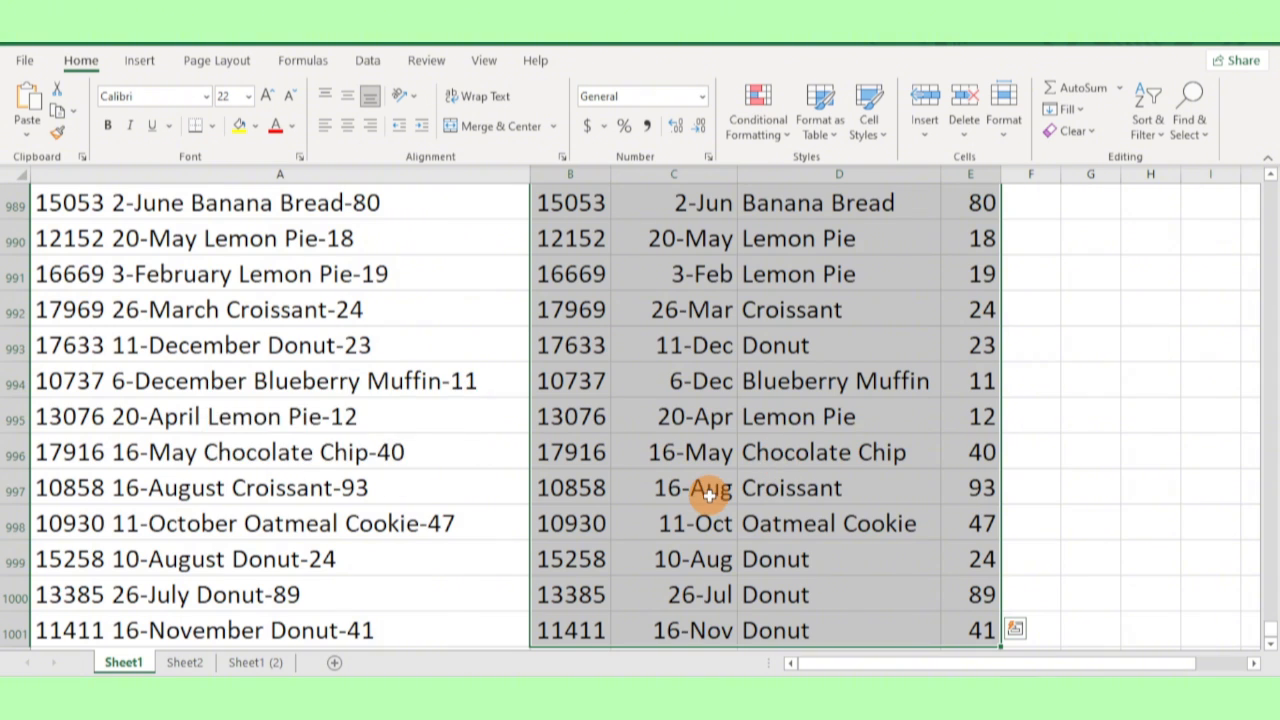
{"action": "scroll", "coordinate": [700, 490], "scroll_direction": "up", "scroll_amount": 7}
{"action": "scroll", "coordinate": [706, 441], "scroll_direction": "down", "scroll_amount": 3}
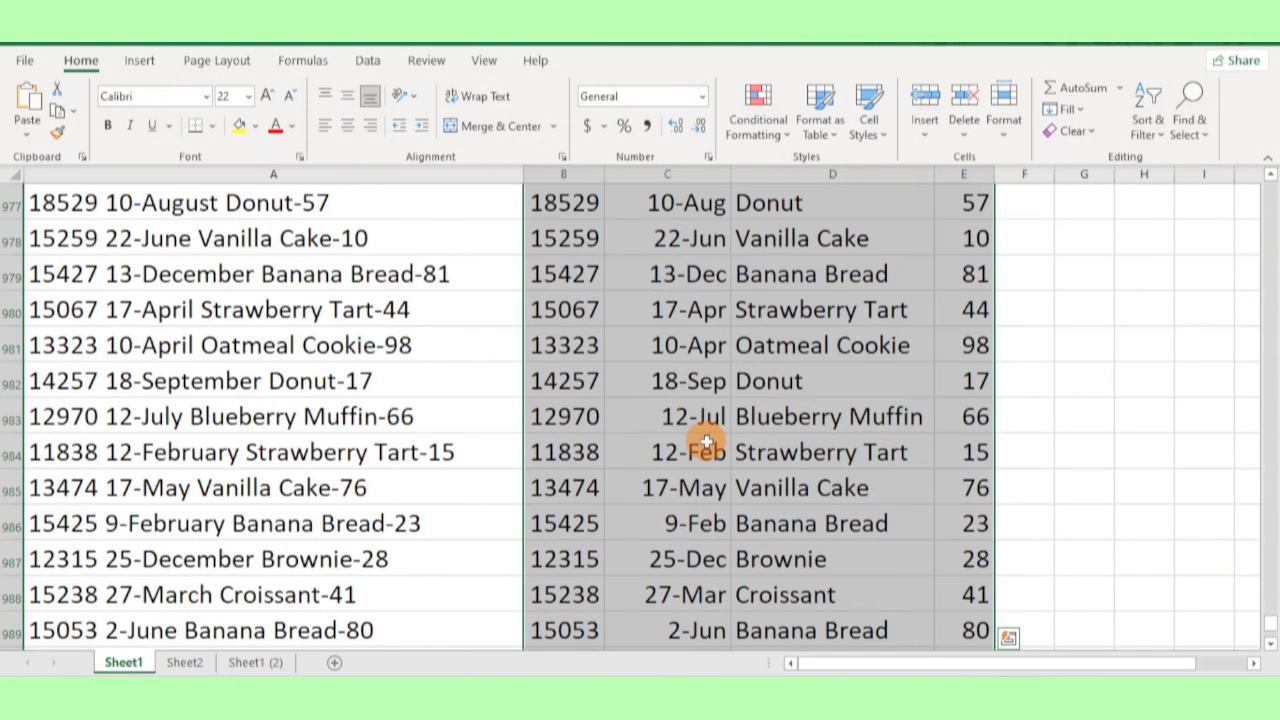
{"action": "key", "text": "ctrl+c"}
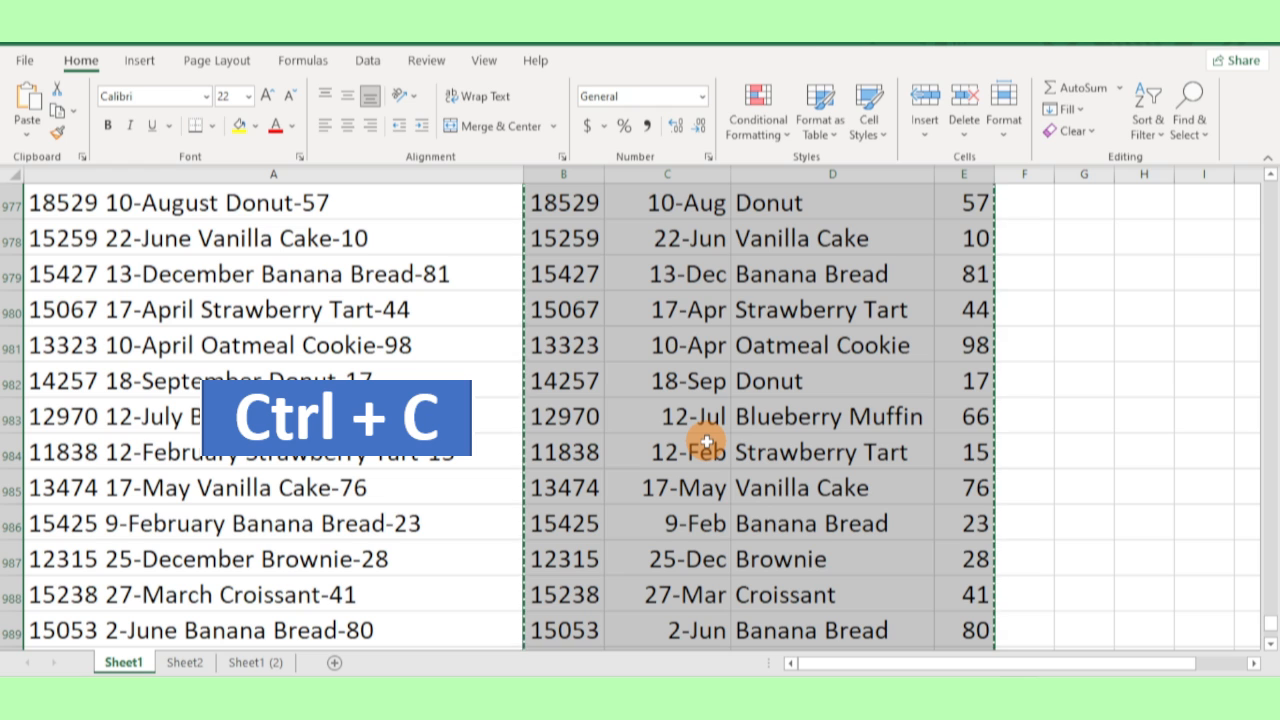
Step: Paste the copied records into the Sheet2 table starting at E4 and autofit the Product column's width
{"action": "left_click", "coordinate": [184, 662]}
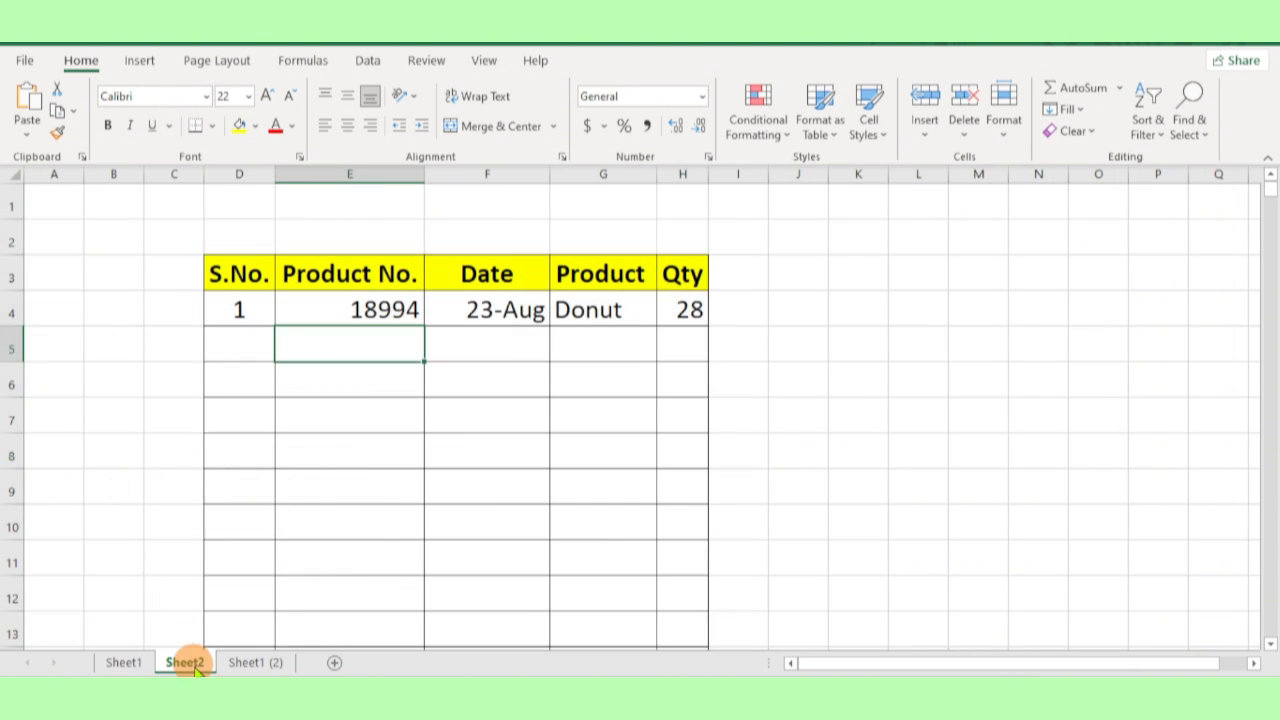
{"action": "left_click", "coordinate": [340, 310]}
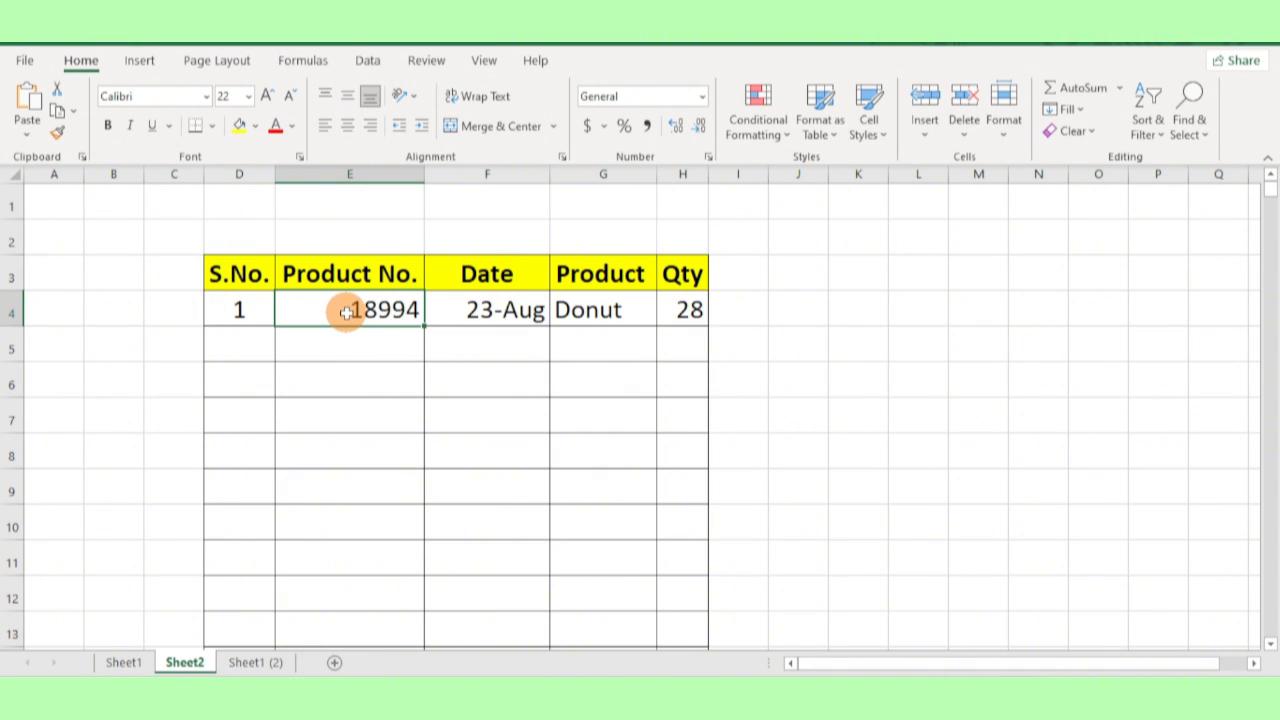
{"action": "key", "text": "ctrl+v"}
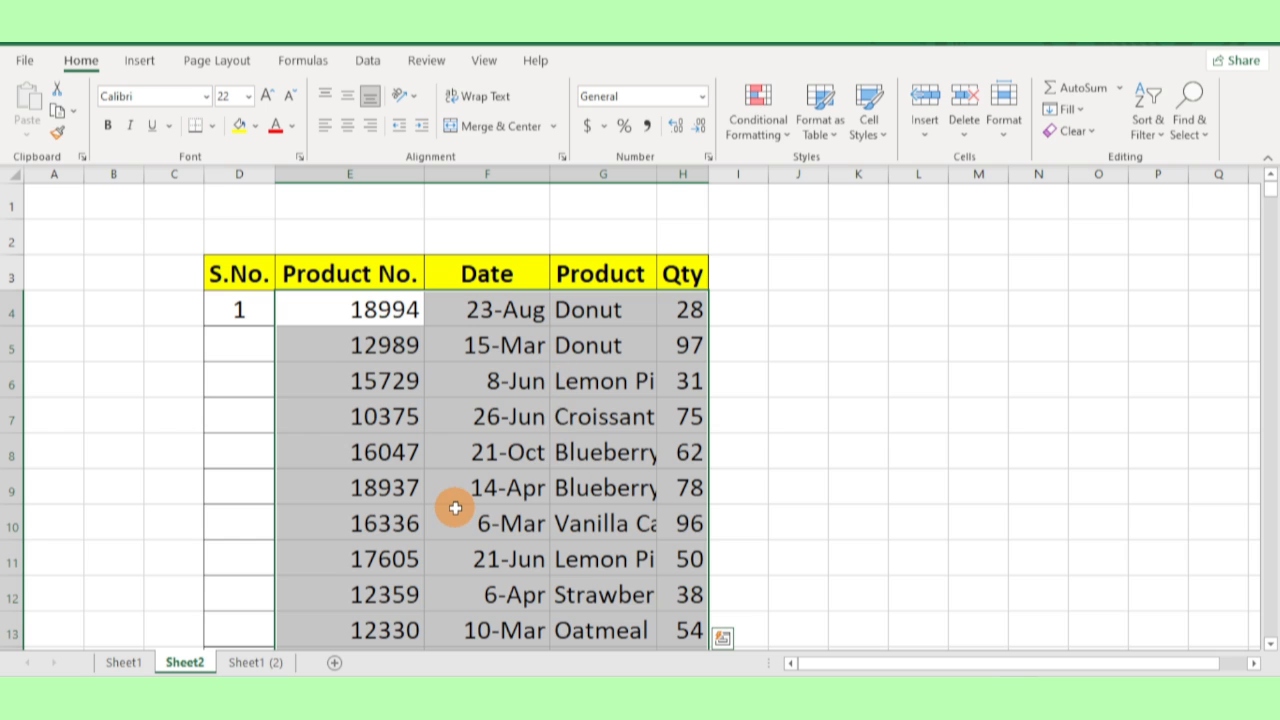
{"action": "left_click", "coordinate": [607, 386]}
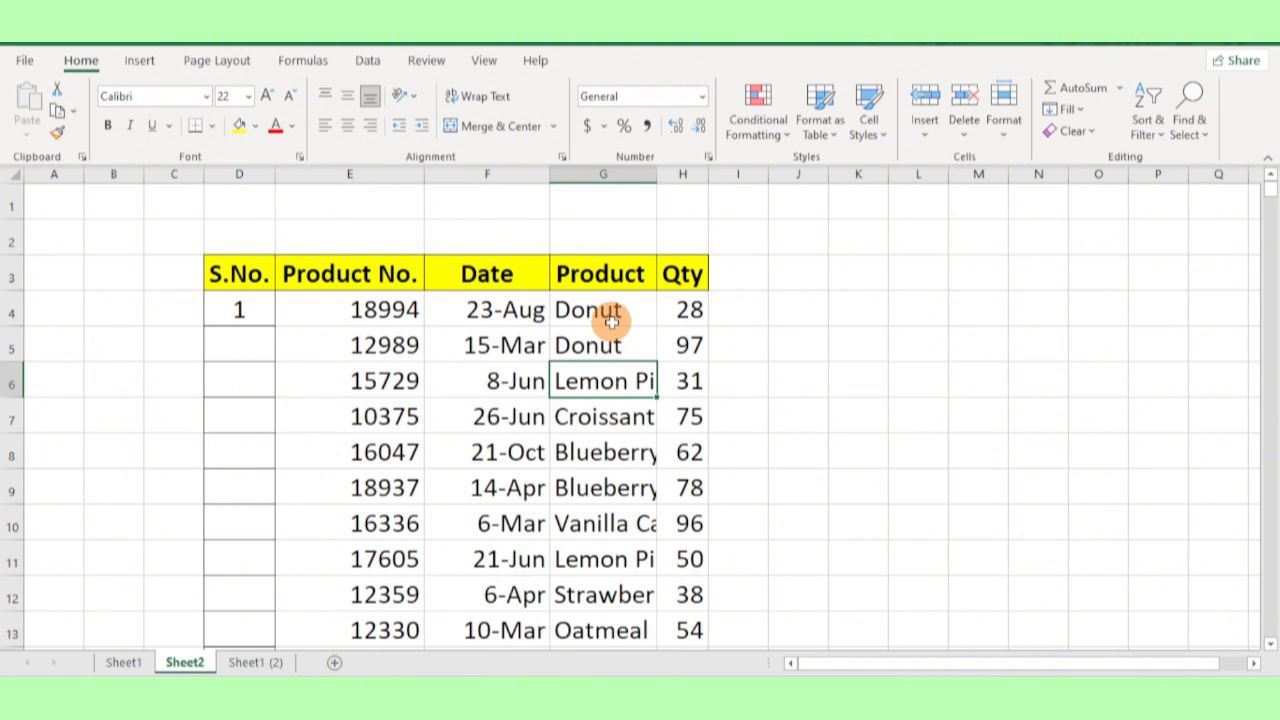
{"action": "double_click", "coordinate": [656, 178]}
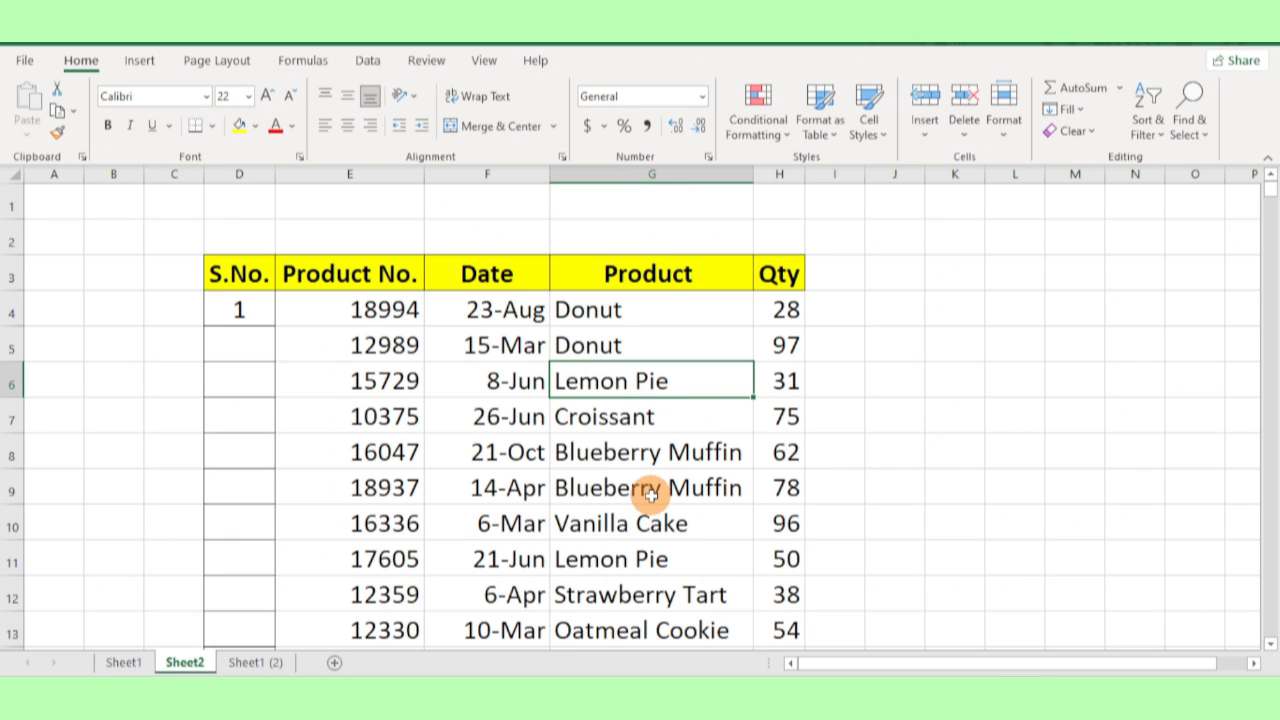
Step: Enter 2 in D5 below the first serial number and fill the series from D4:D5 down to the last record
{"action": "left_click", "coordinate": [240, 310]}
{"action": "left_click", "coordinate": [238, 351]}
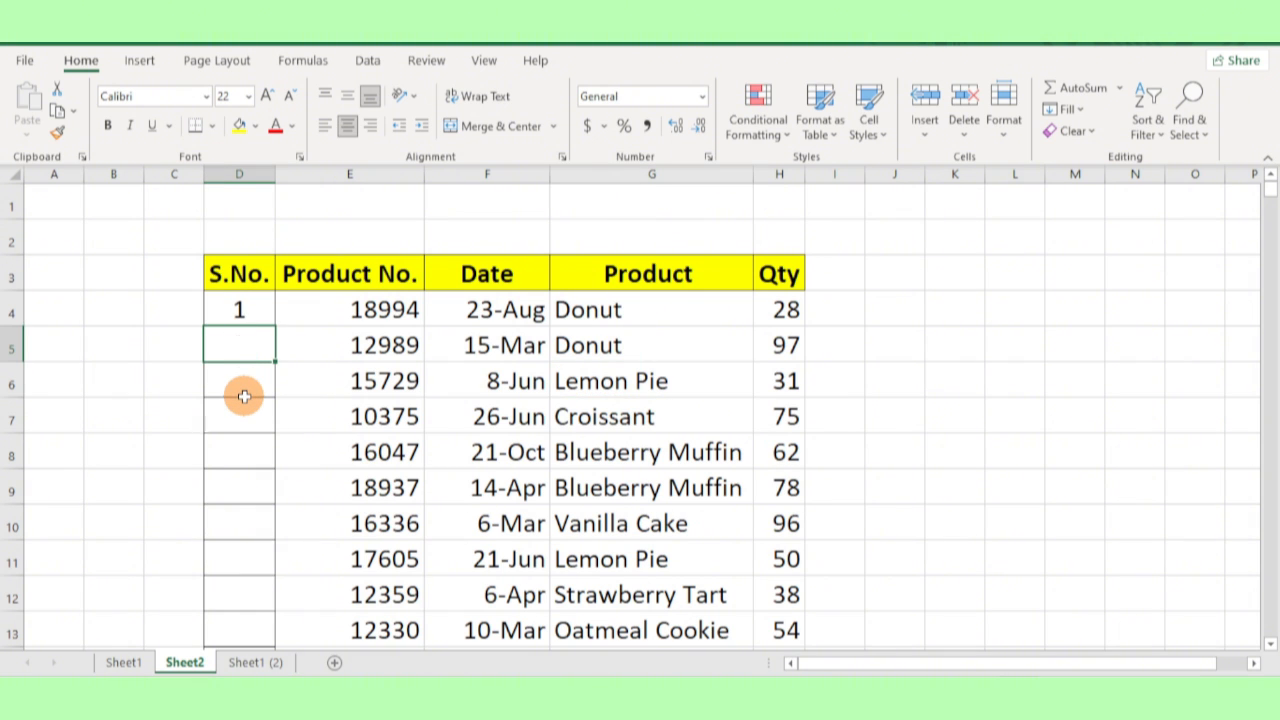
{"action": "type", "text": "2"}
{"action": "key", "text": "Return"}
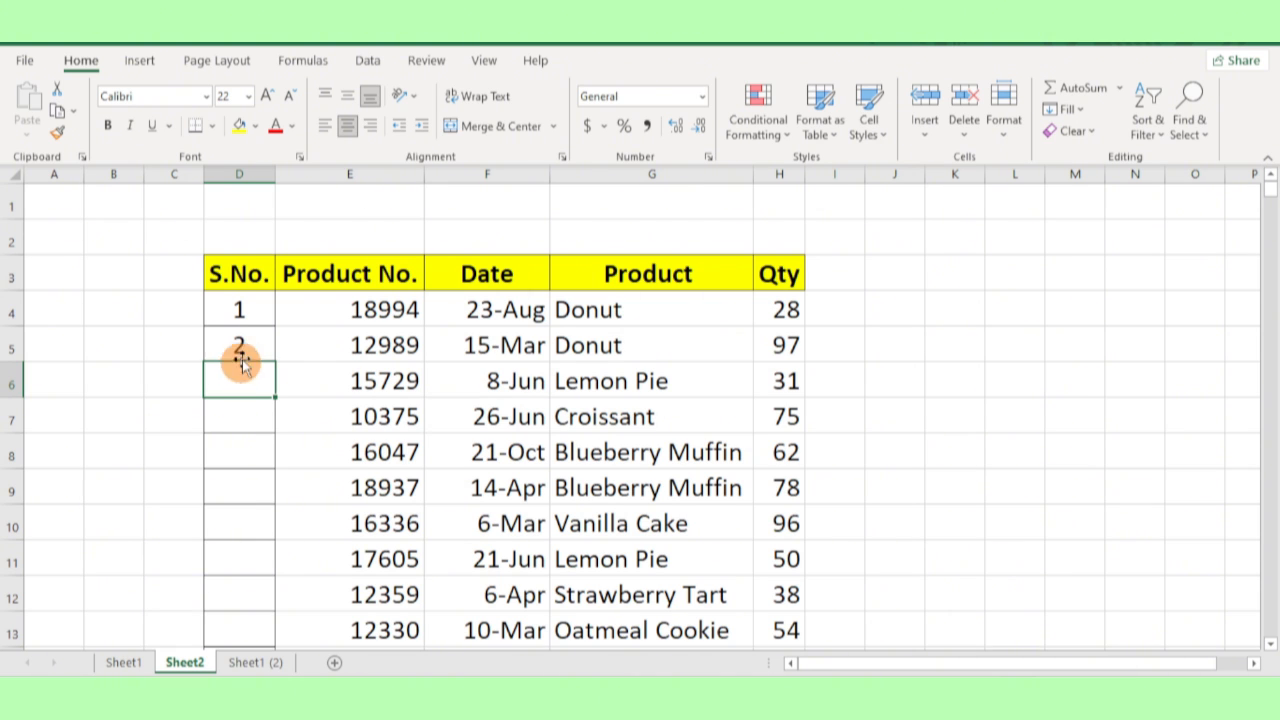
{"action": "left_click", "coordinate": [250, 315]}
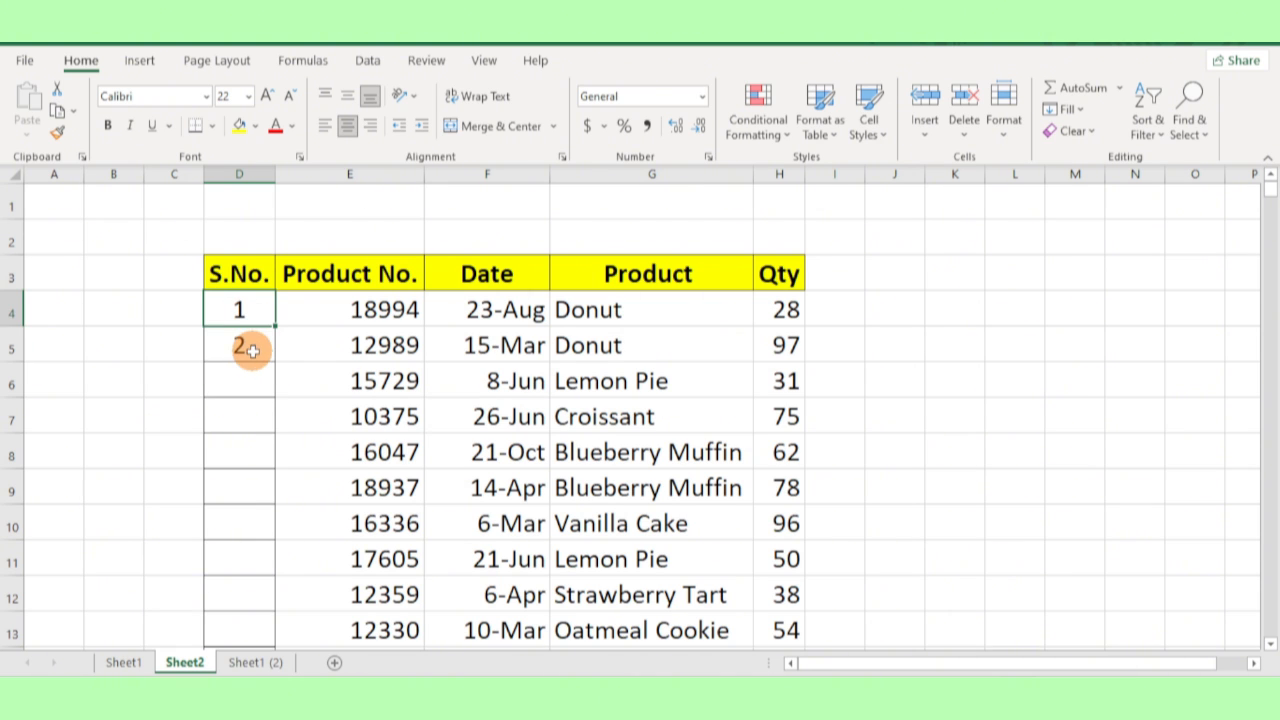
{"action": "left_click", "coordinate": [252, 350]}
{"action": "left_click_drag", "start_coordinate": [250, 315], "coordinate": [251, 340]}
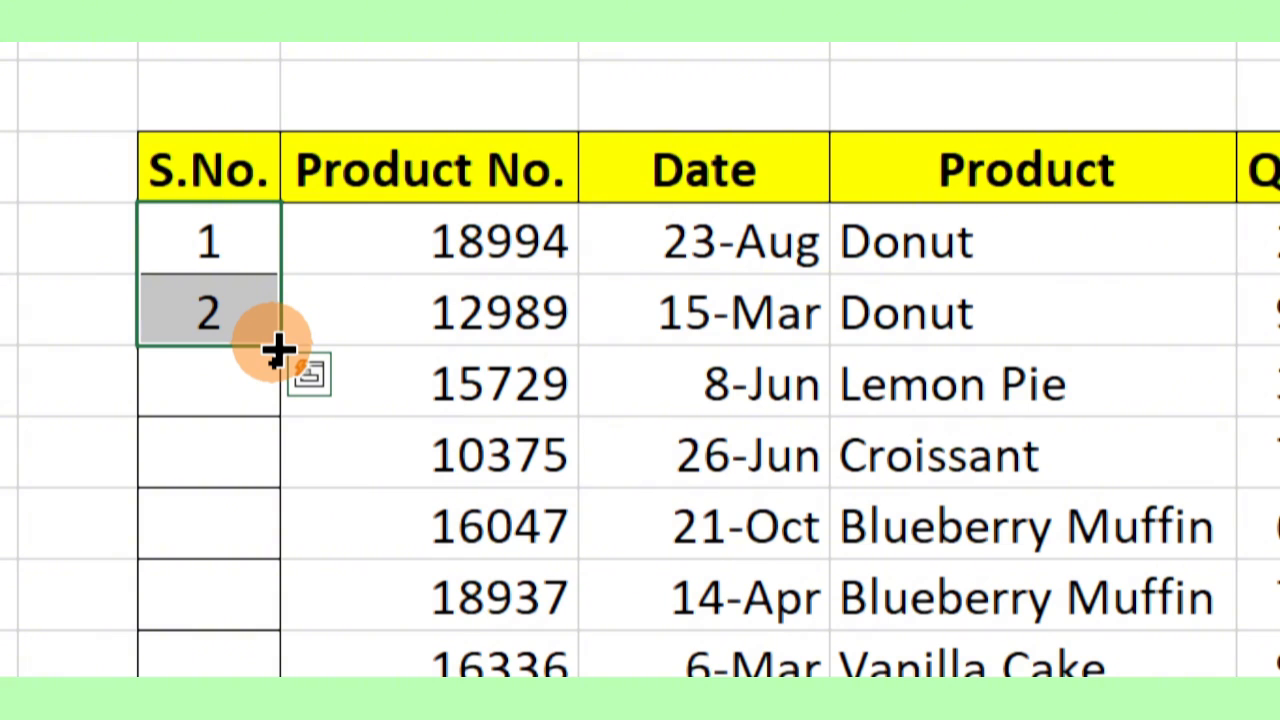
{"action": "double_click", "coordinate": [278, 348]}
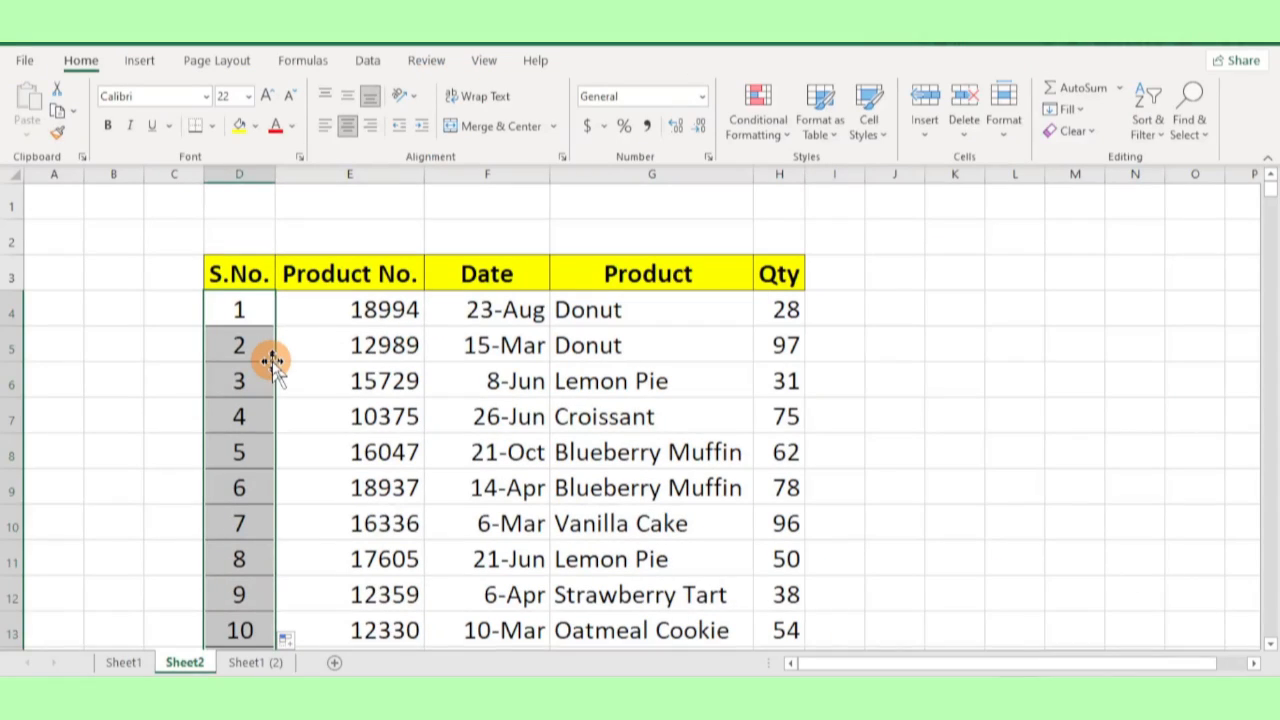
Step: Check the serial numbers in column D down to the last record and return to the table's S.No. header
{"action": "left_click", "coordinate": [257, 390]}
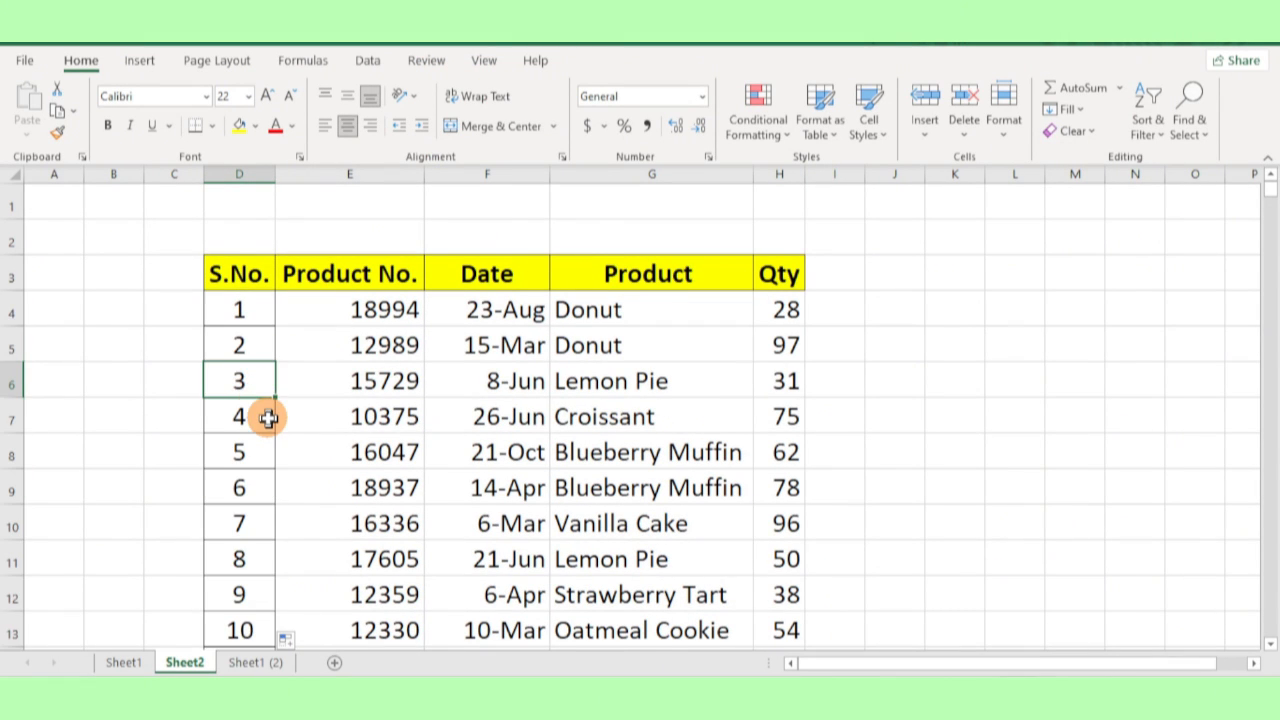
{"action": "scroll", "coordinate": [268, 414], "scroll_direction": "down", "scroll_amount": 1}
{"action": "left_click", "coordinate": [246, 406]}
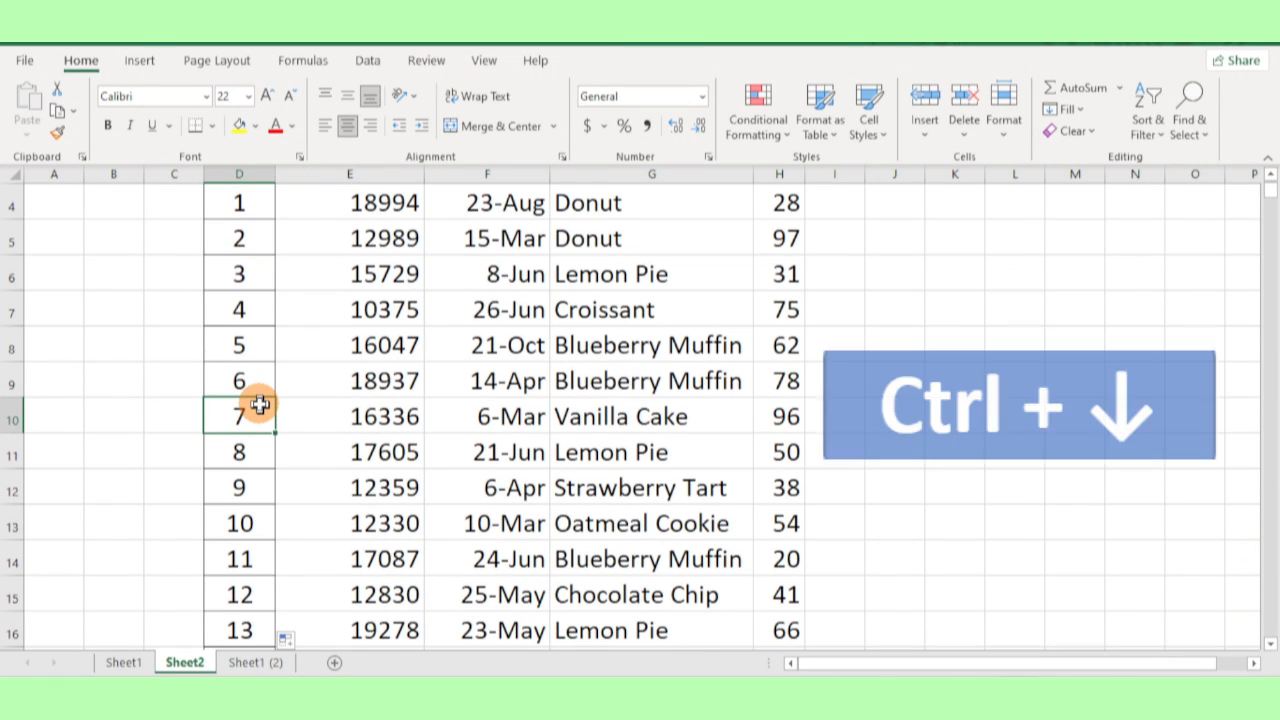
{"action": "key", "text": "ctrl+Down"}
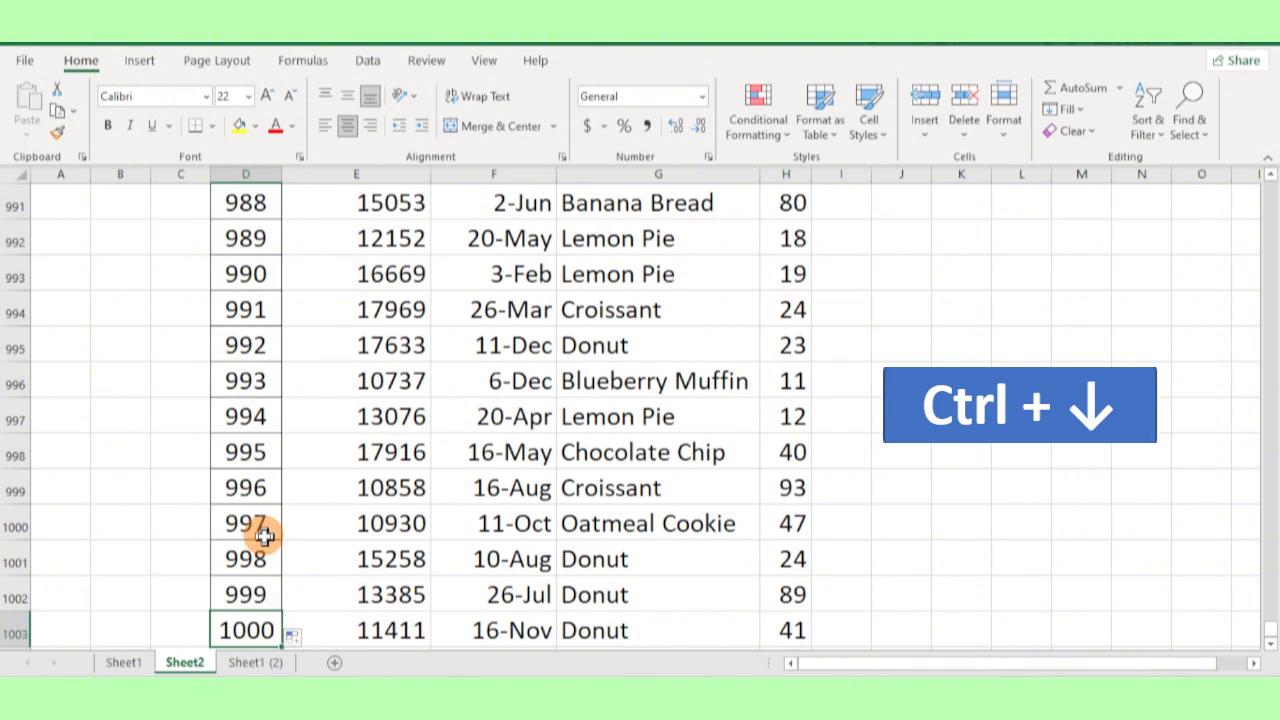
{"action": "scroll", "coordinate": [263, 530], "scroll_direction": "down", "scroll_amount": 1}
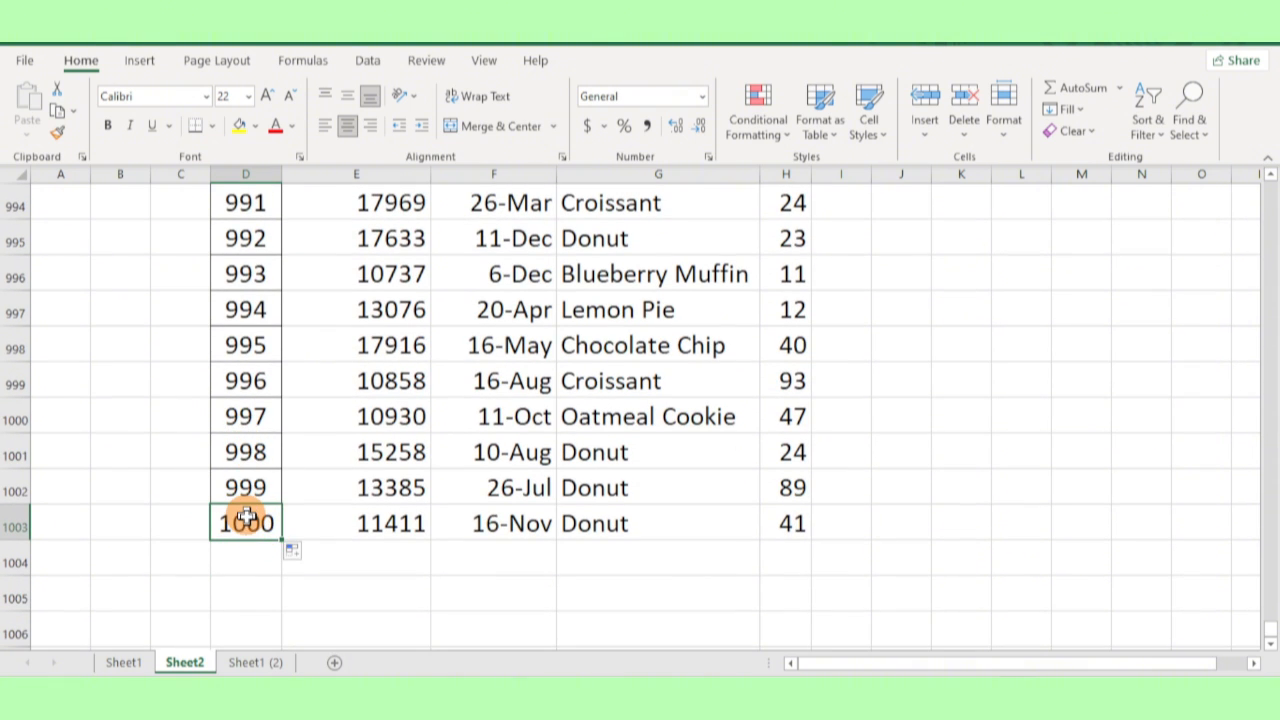
{"action": "left_click", "coordinate": [247, 490]}
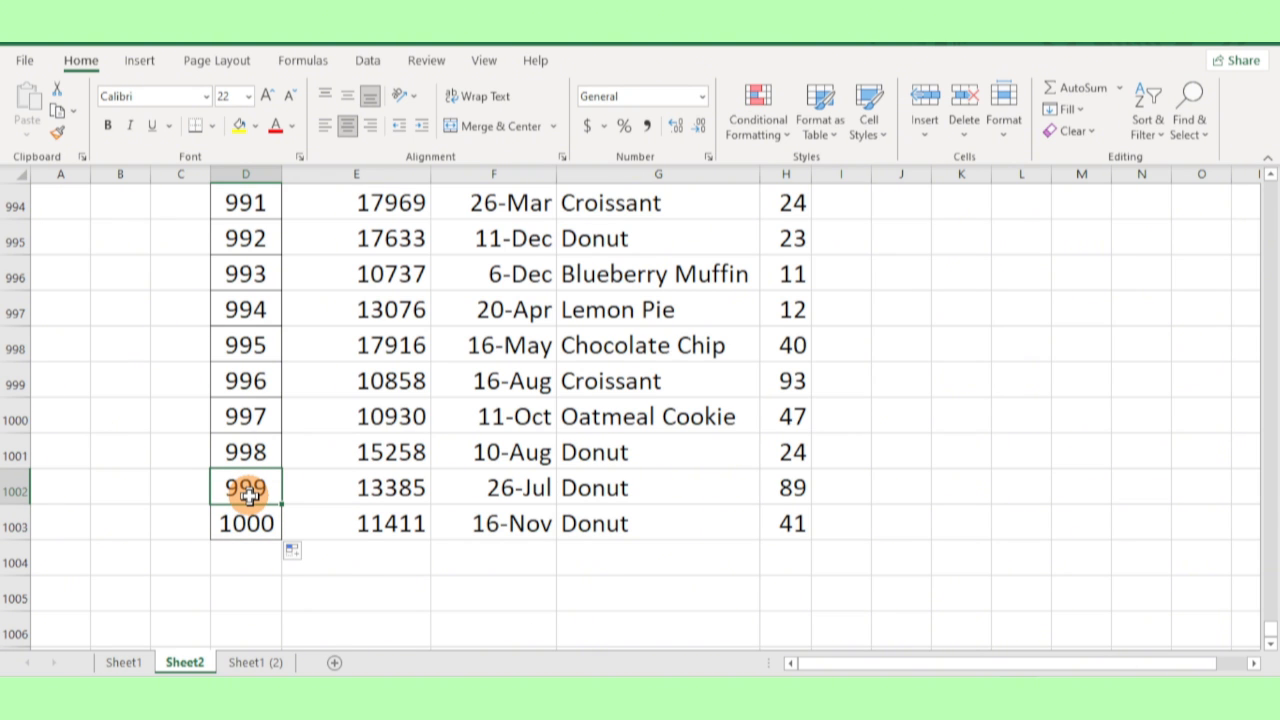
{"action": "key", "text": "ctrl+Up"}
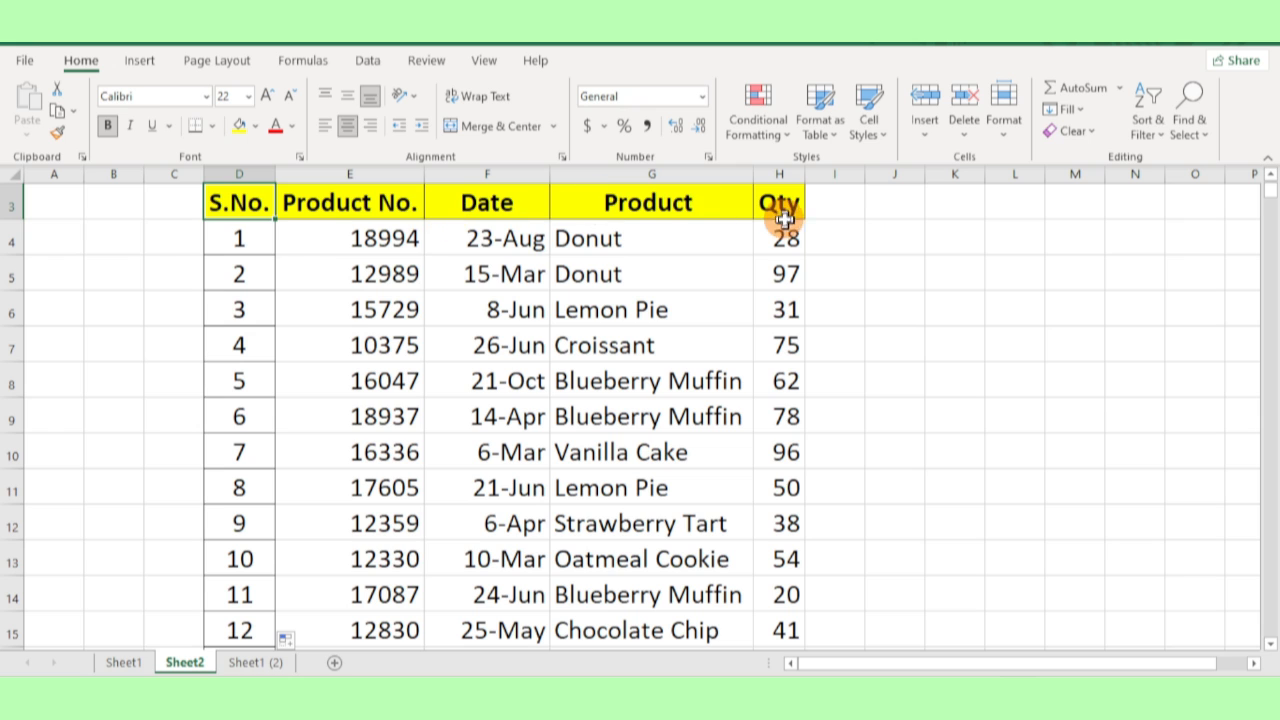
{"action": "scroll", "coordinate": [283, 271], "scroll_direction": "up", "scroll_amount": 1}
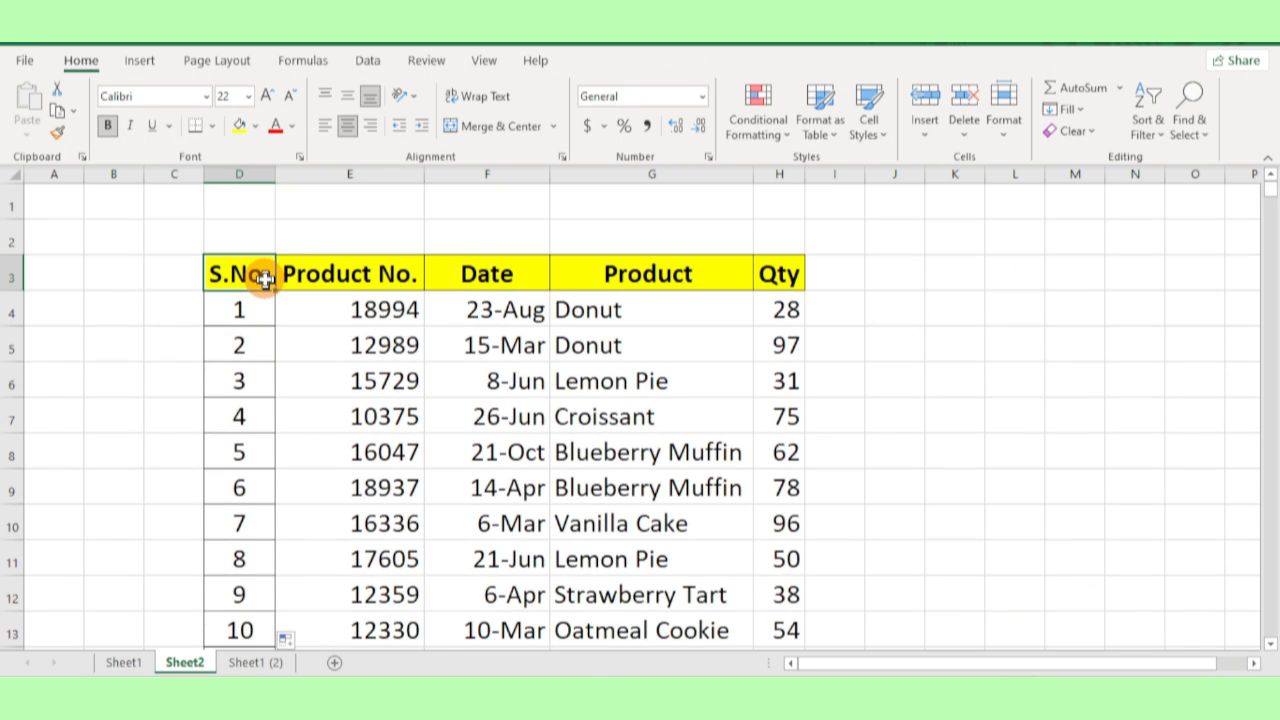
Step: Apply All Borders to the whole table from the header row to the last record, D3:H1003, and look over the result
{"action": "key", "text": "shift+Right"}
{"action": "key", "text": "shift+Right"}
{"action": "key", "text": "shift+Right"}
{"action": "key", "text": "shift+Right"}
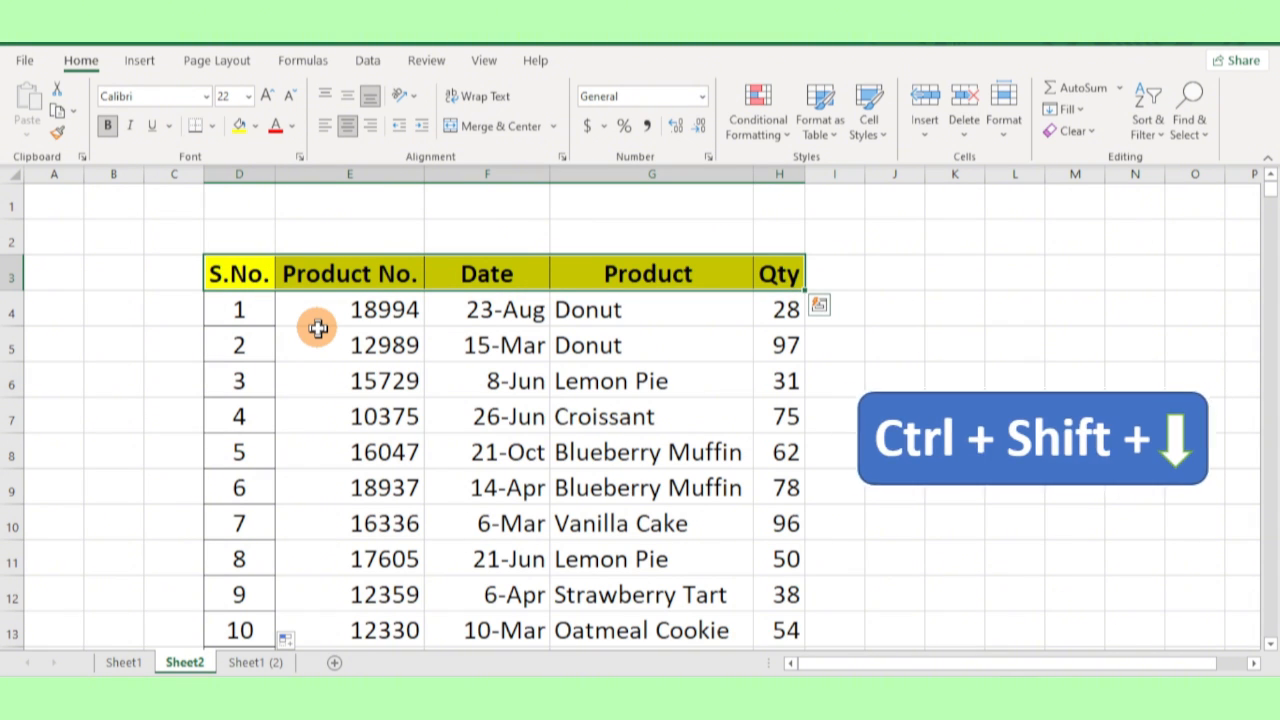
{"action": "key", "text": "ctrl+shift+Down"}
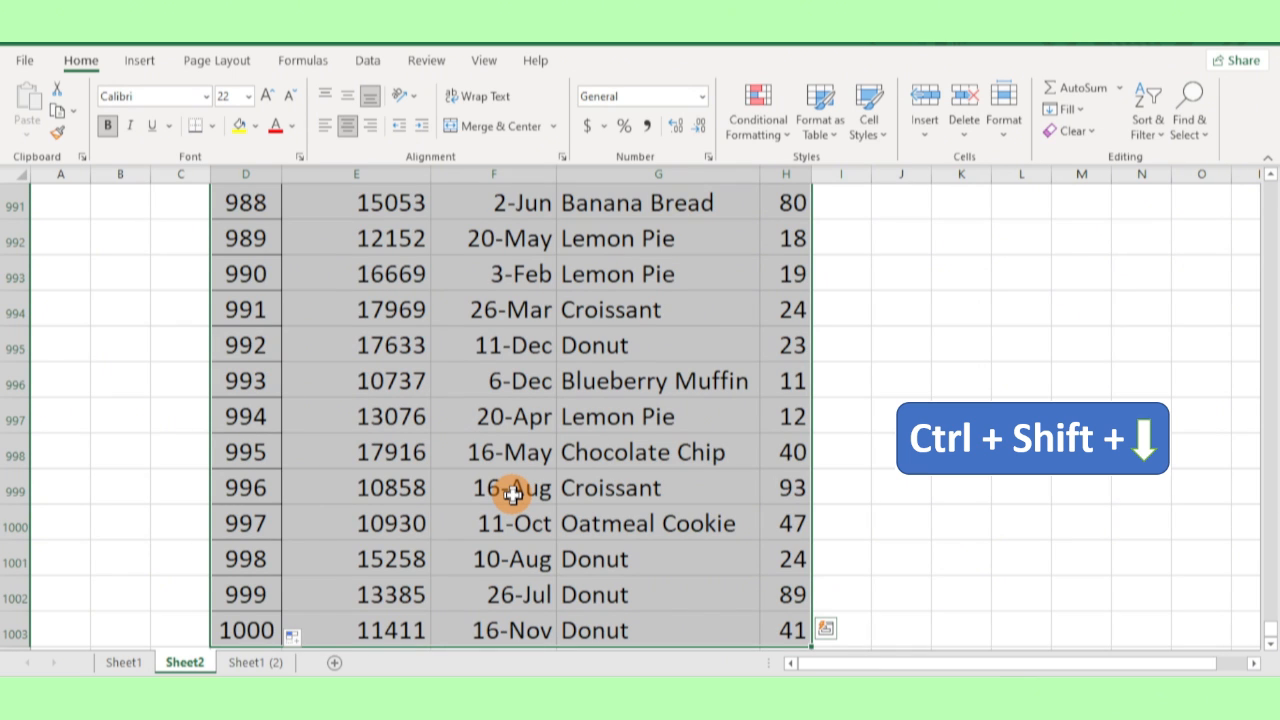
{"action": "left_click", "coordinate": [199, 128]}
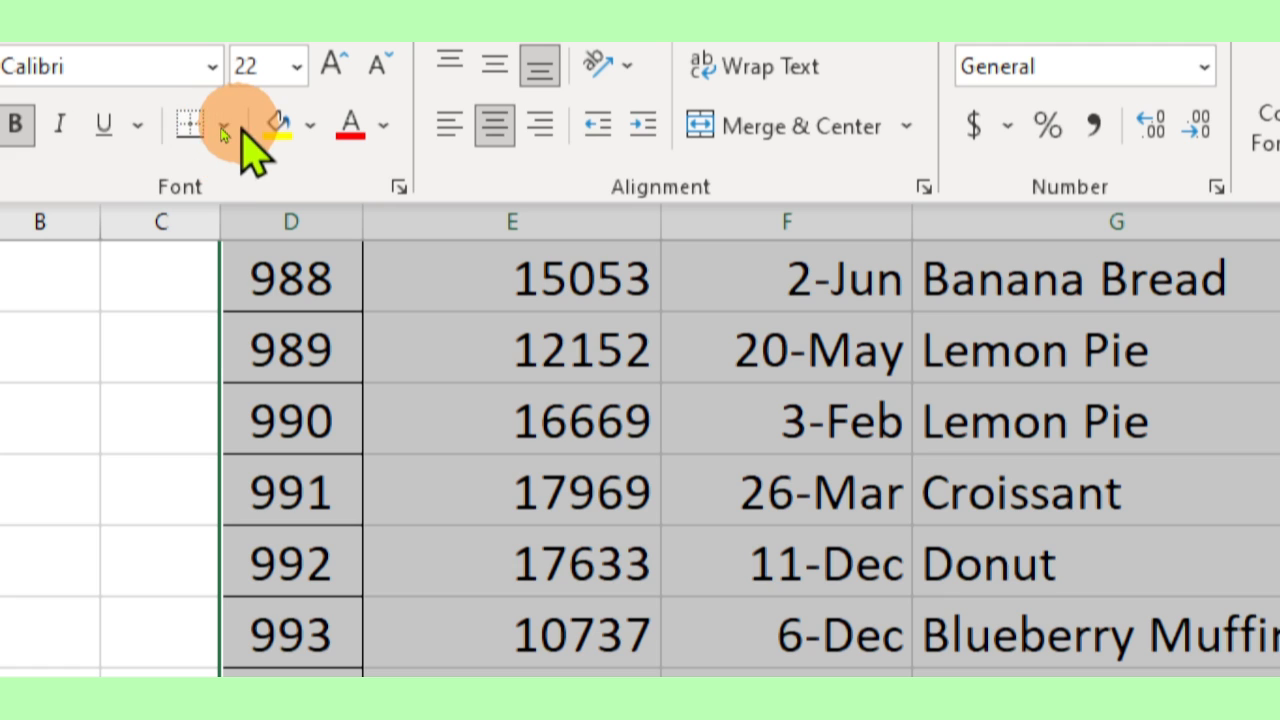
{"action": "left_click", "coordinate": [224, 128]}
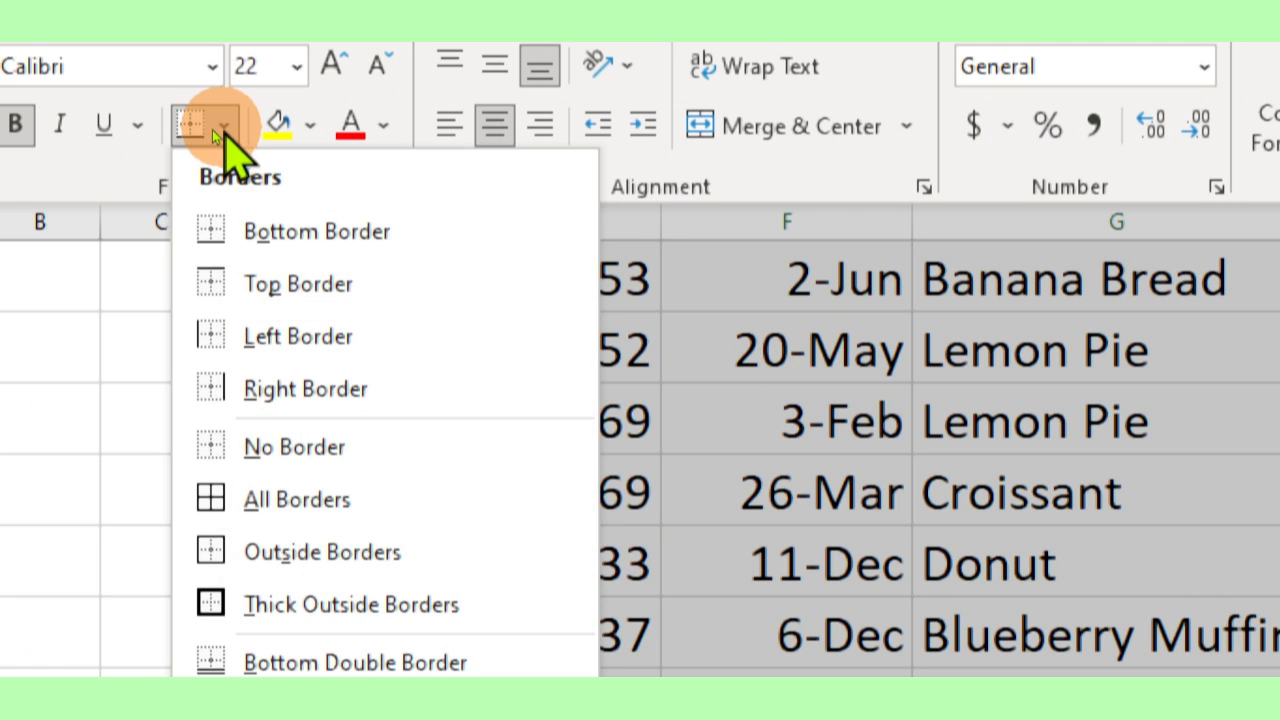
{"action": "left_click", "coordinate": [346, 508]}
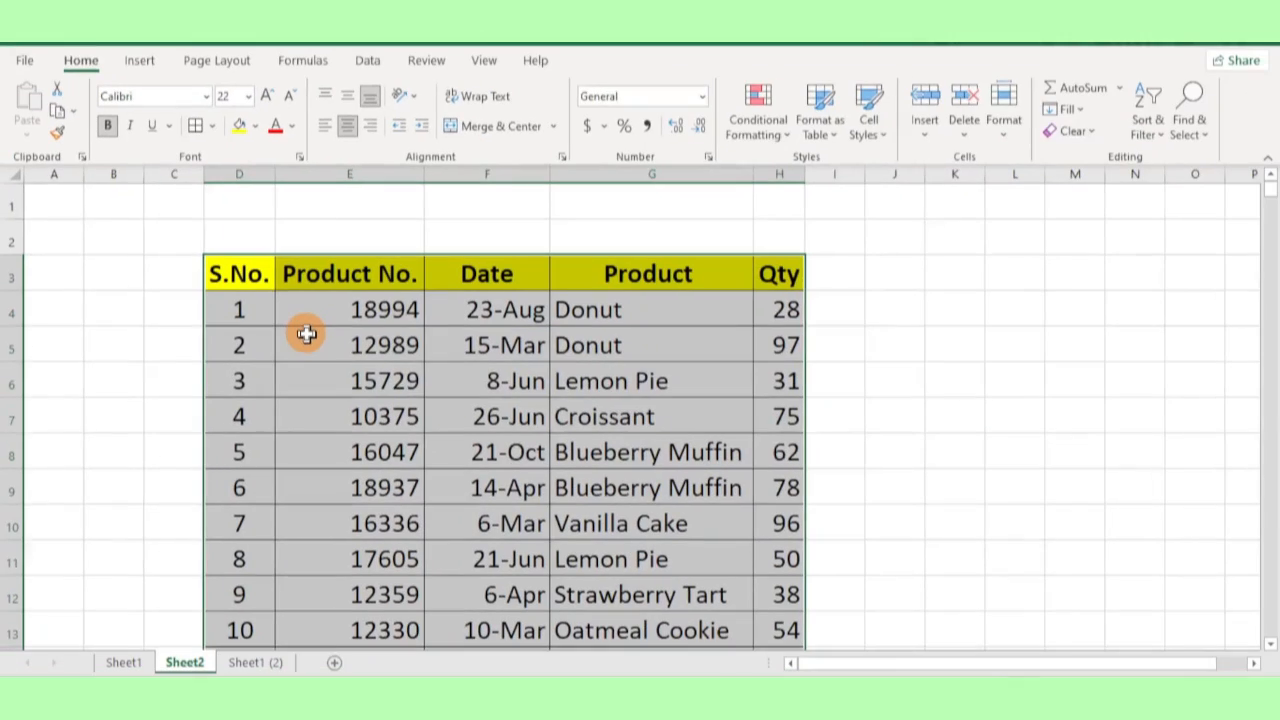
{"action": "left_click", "coordinate": [357, 382]}
{"action": "scroll", "coordinate": [516, 404], "scroll_direction": "down", "scroll_amount": 3}
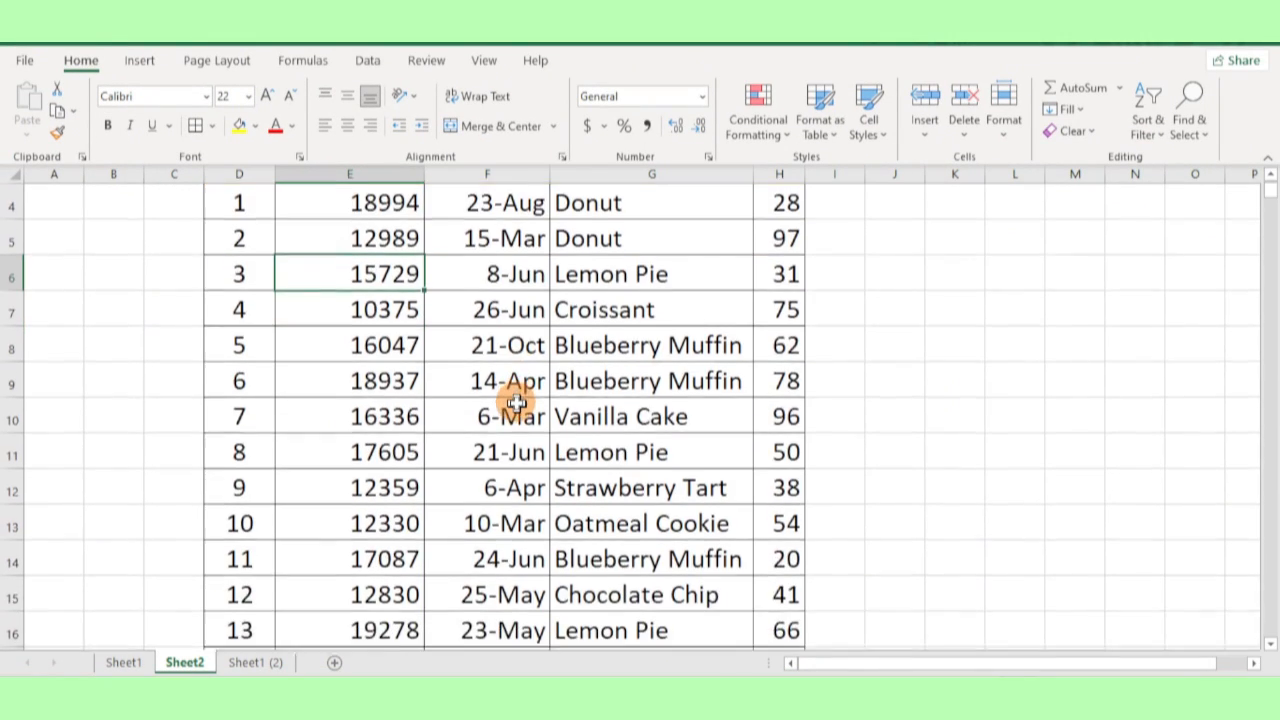
{"action": "scroll", "coordinate": [516, 404], "scroll_direction": "down", "scroll_amount": 2}
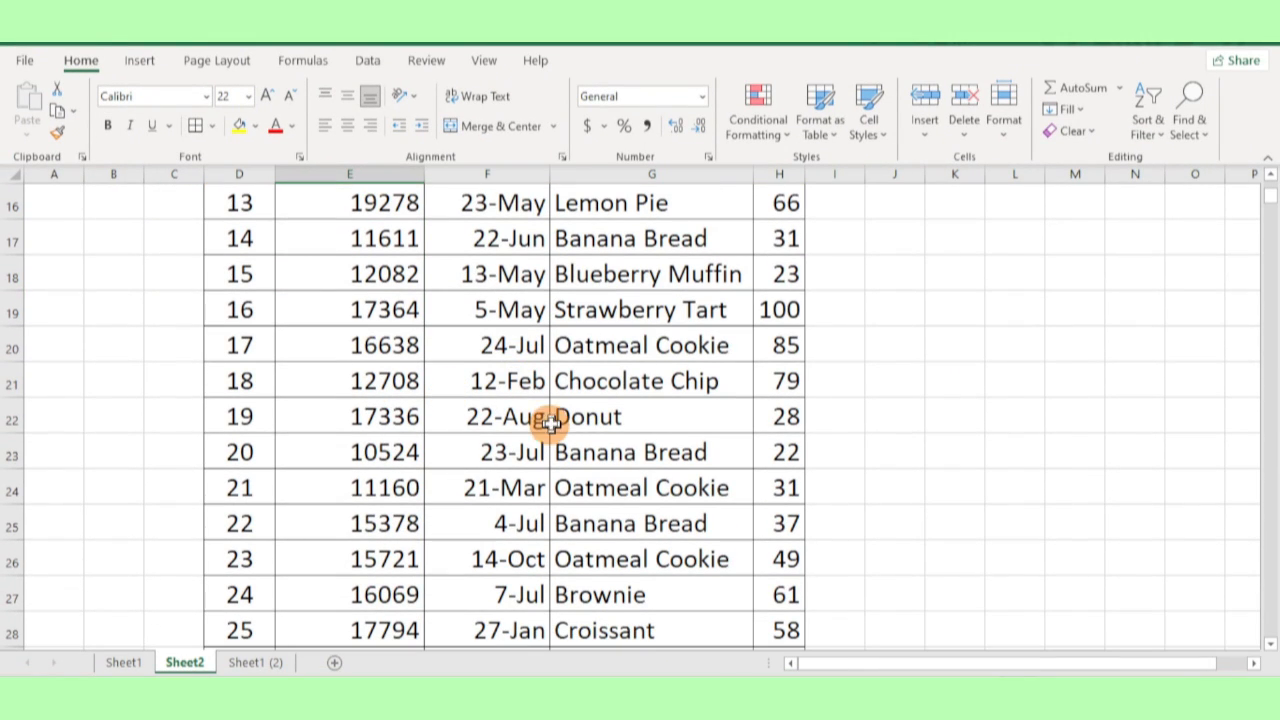
{"action": "scroll", "coordinate": [436, 384], "scroll_direction": "up", "scroll_amount": 5}
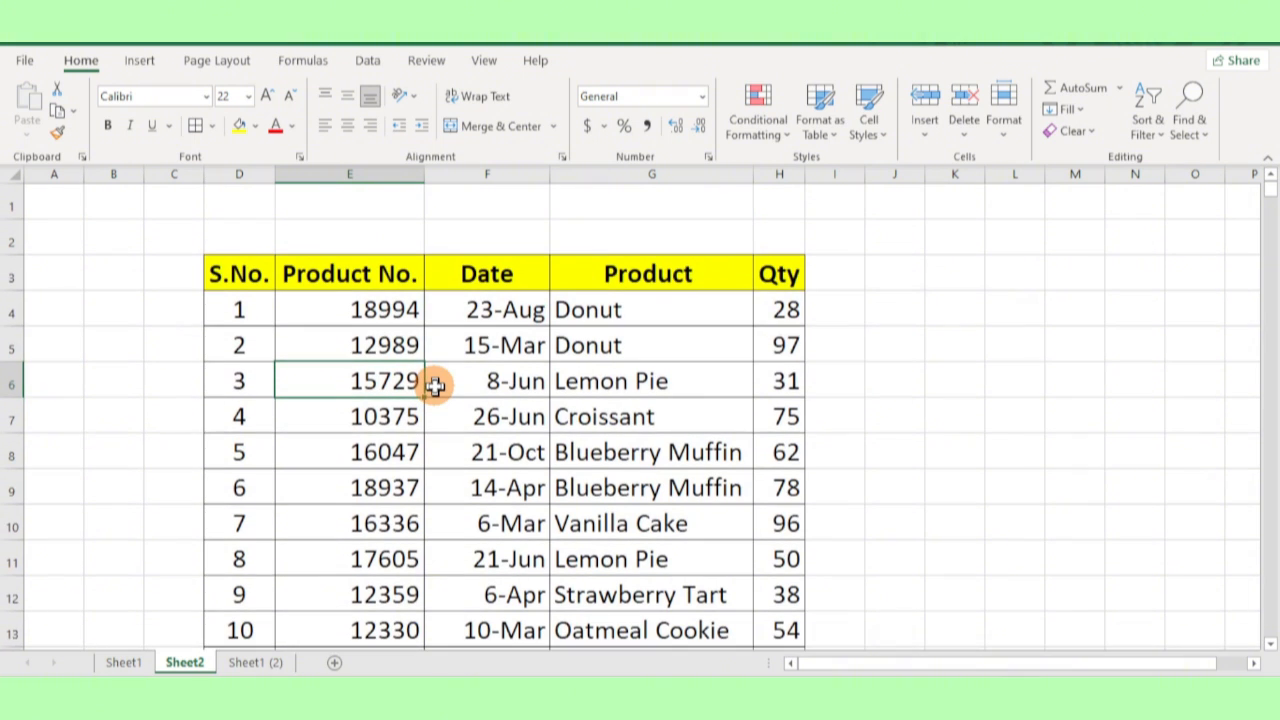